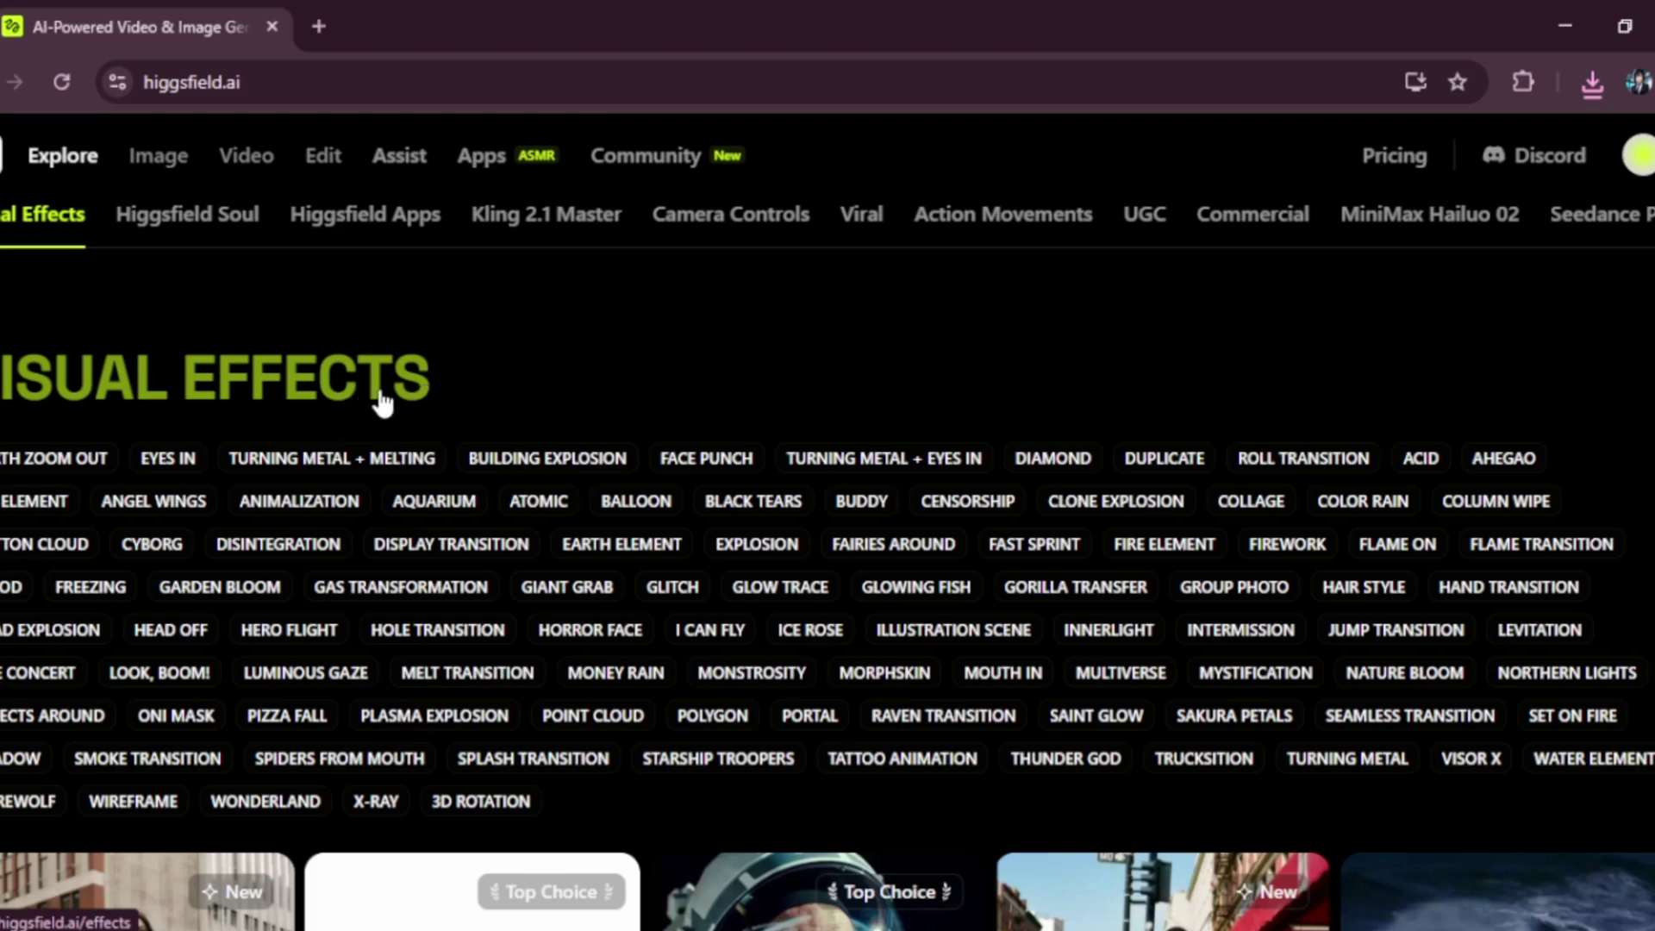
scroll(382, 394, down, 1)
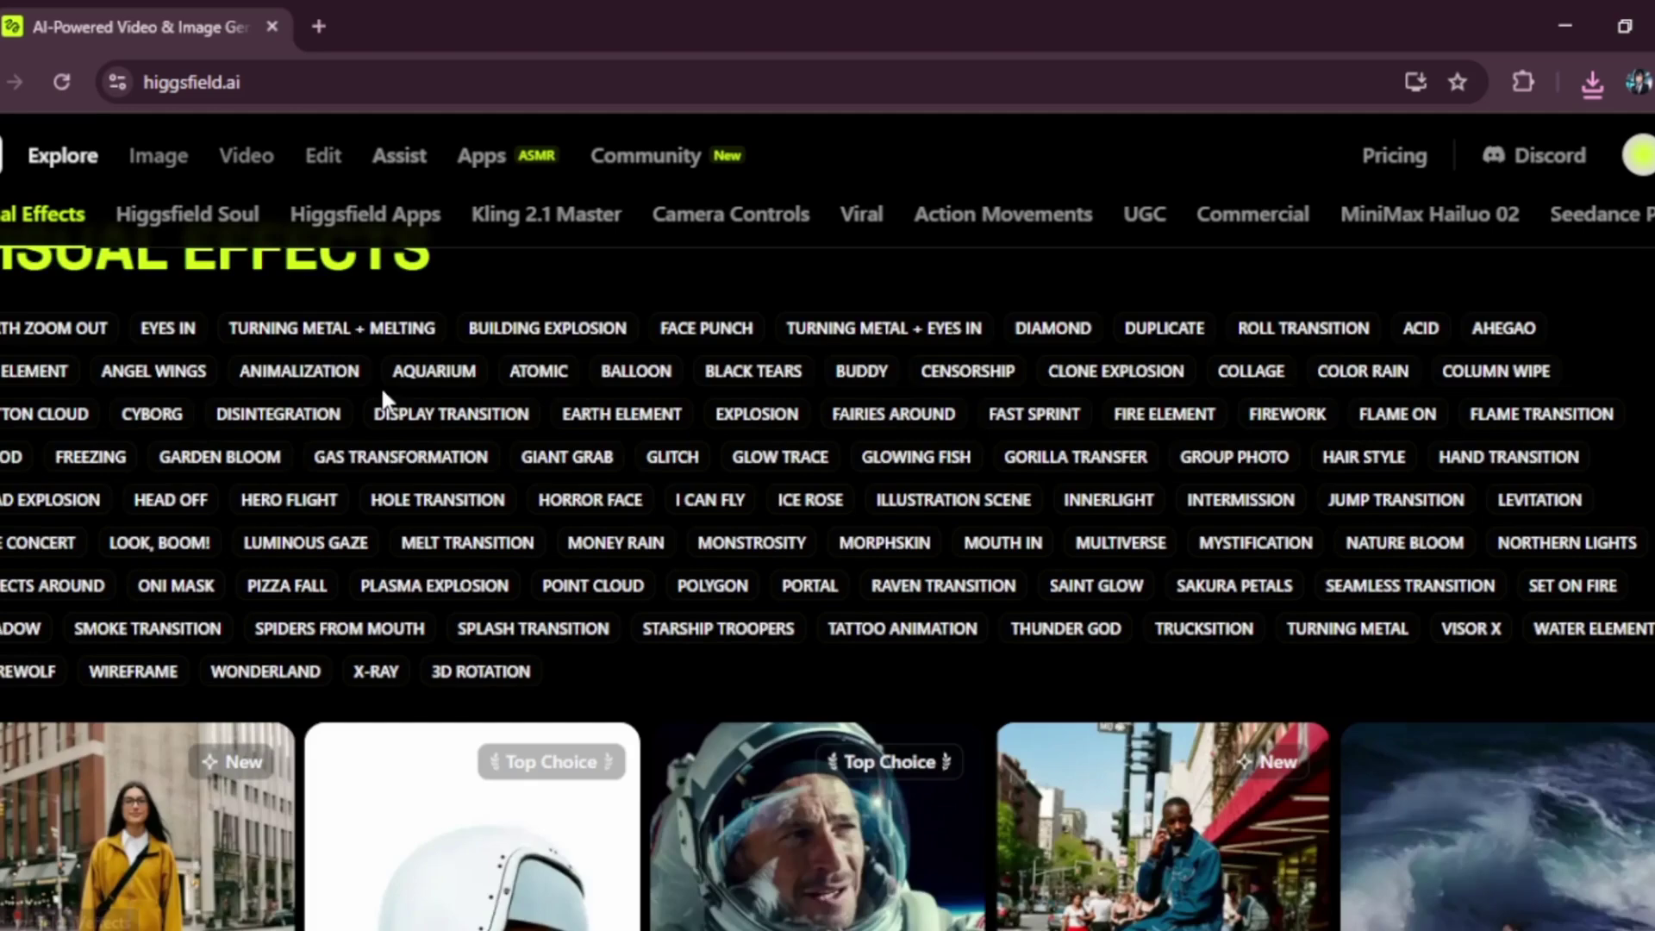
scroll(262, 461, down, 1)
scroll(248, 474, down, 1)
scroll(262, 482, down, 1)
scroll(263, 481, down, 1)
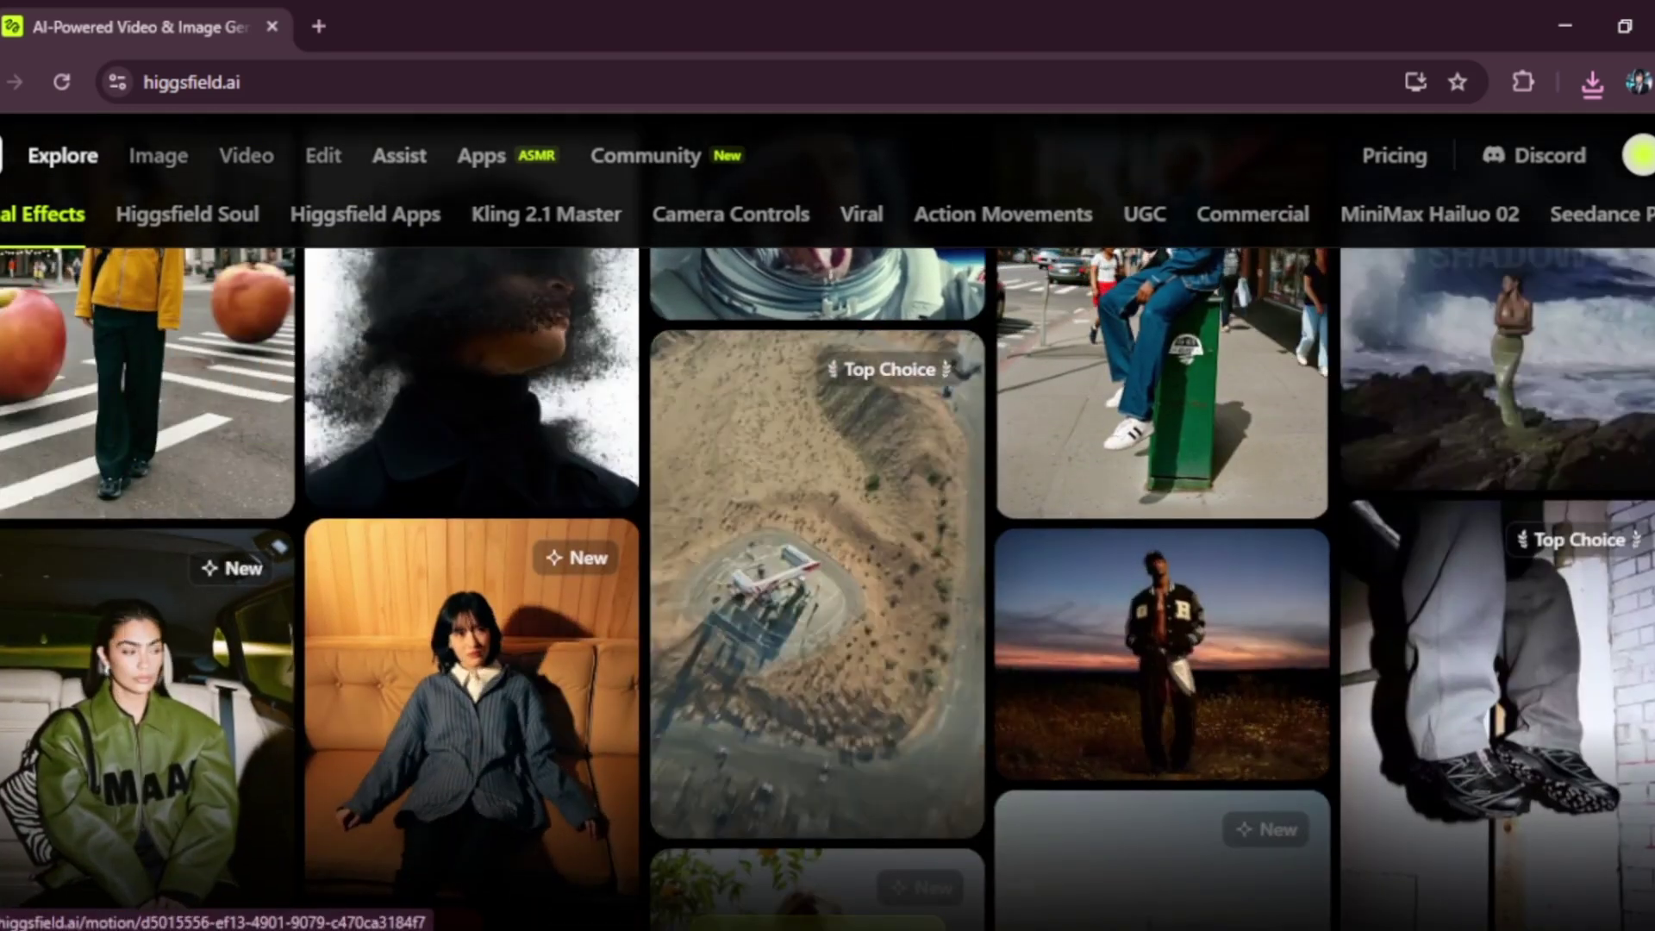
scroll(1224, 422, down, 3)
scroll(827, 582, down, 3)
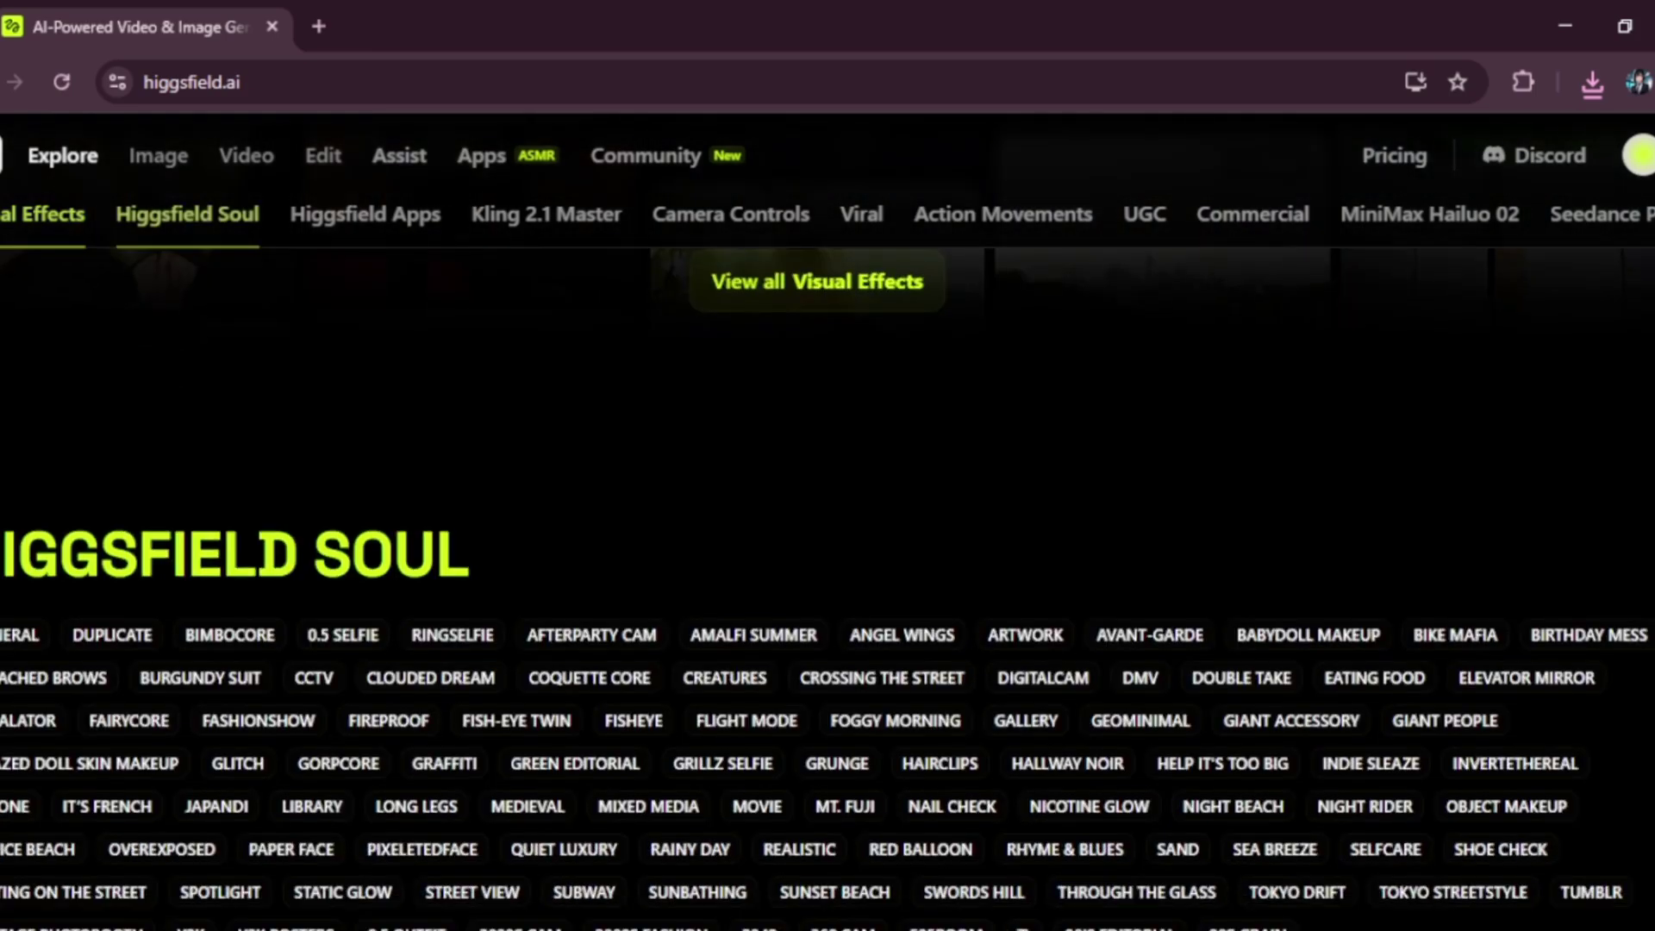
scroll(829, 582, down, 1)
scroll(828, 582, down, 1)
scroll(827, 583, down, 2)
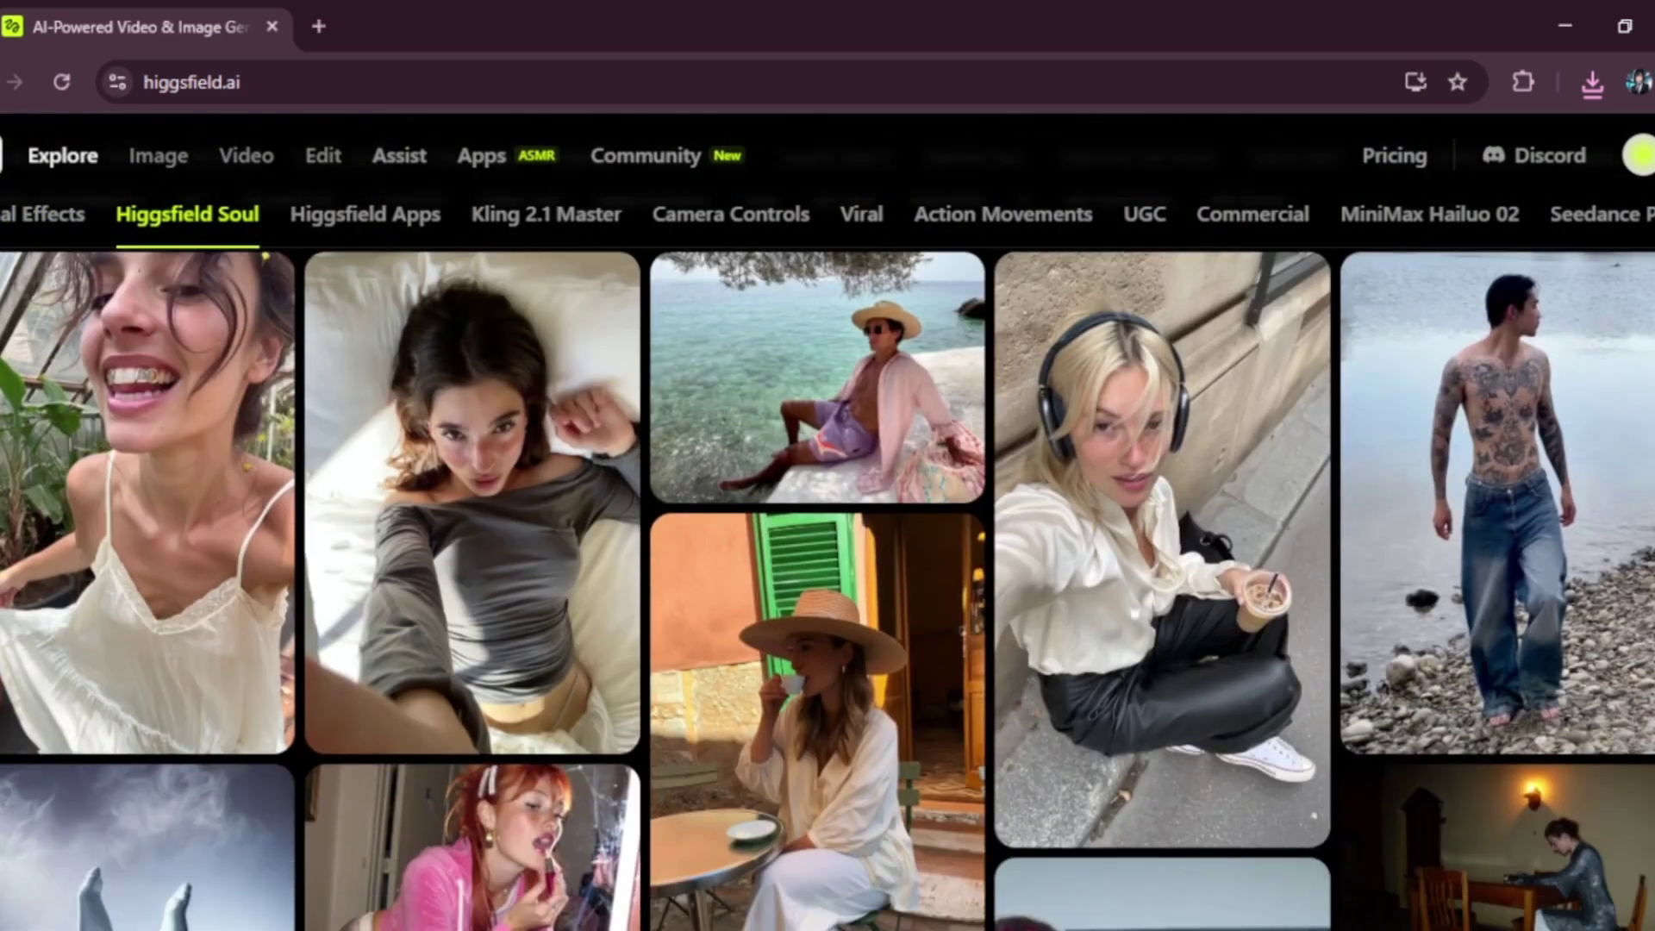
scroll(828, 582, down, 1)
scroll(828, 582, down, 1)
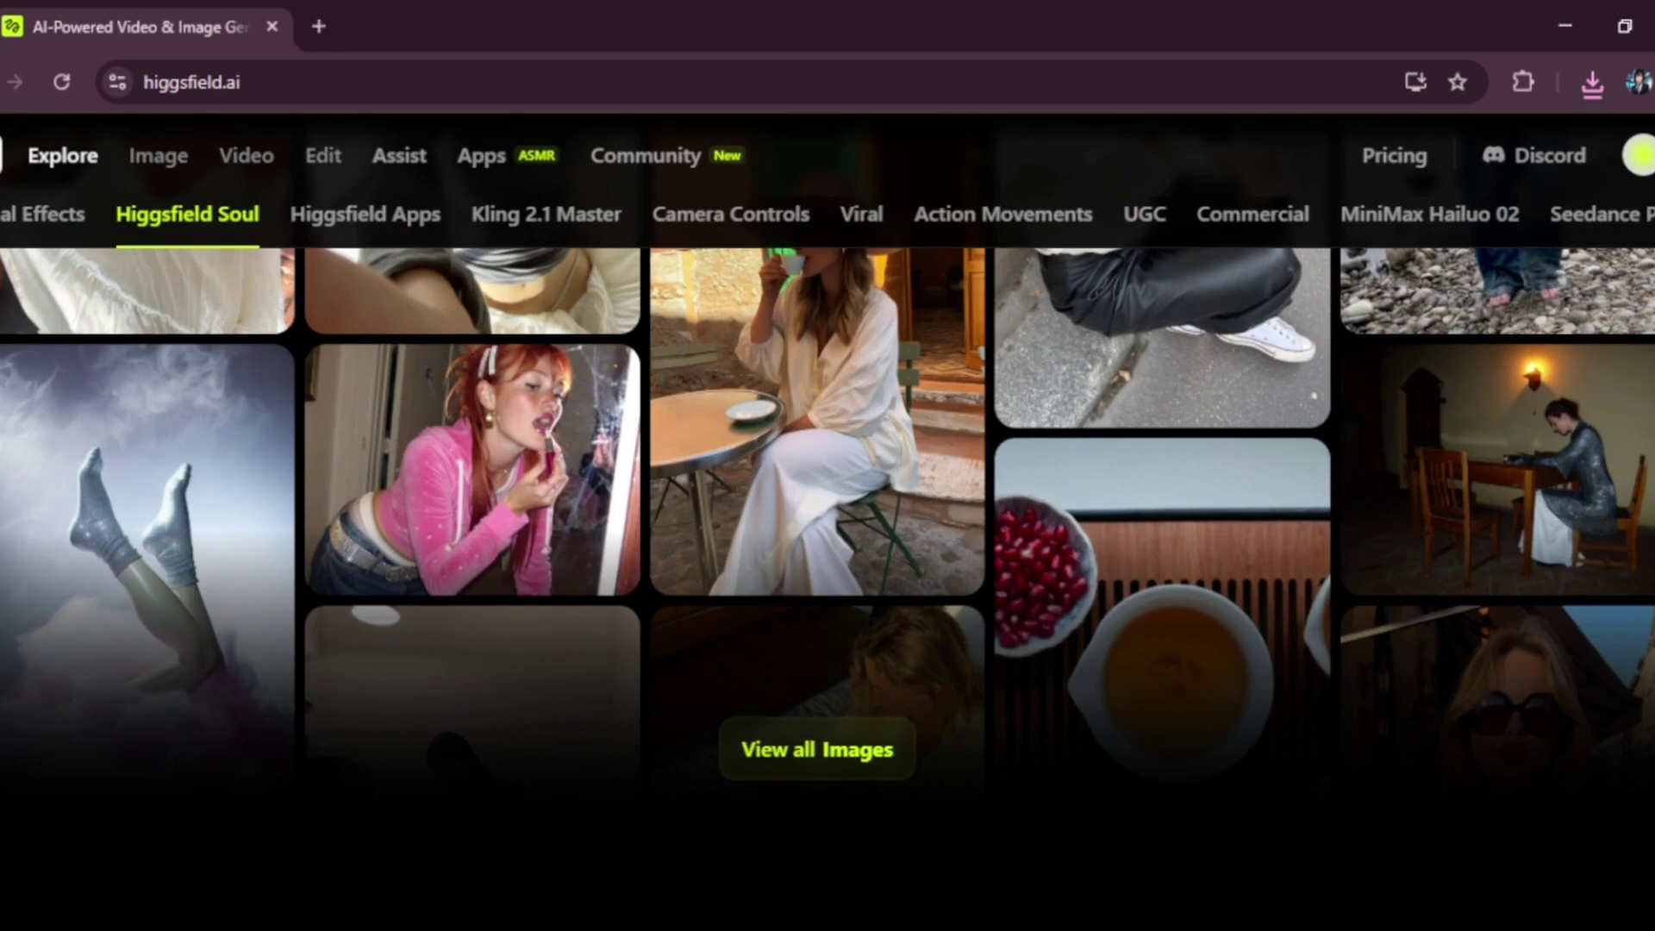
scroll(829, 460, down, 1)
scroll(827, 581, down, 1)
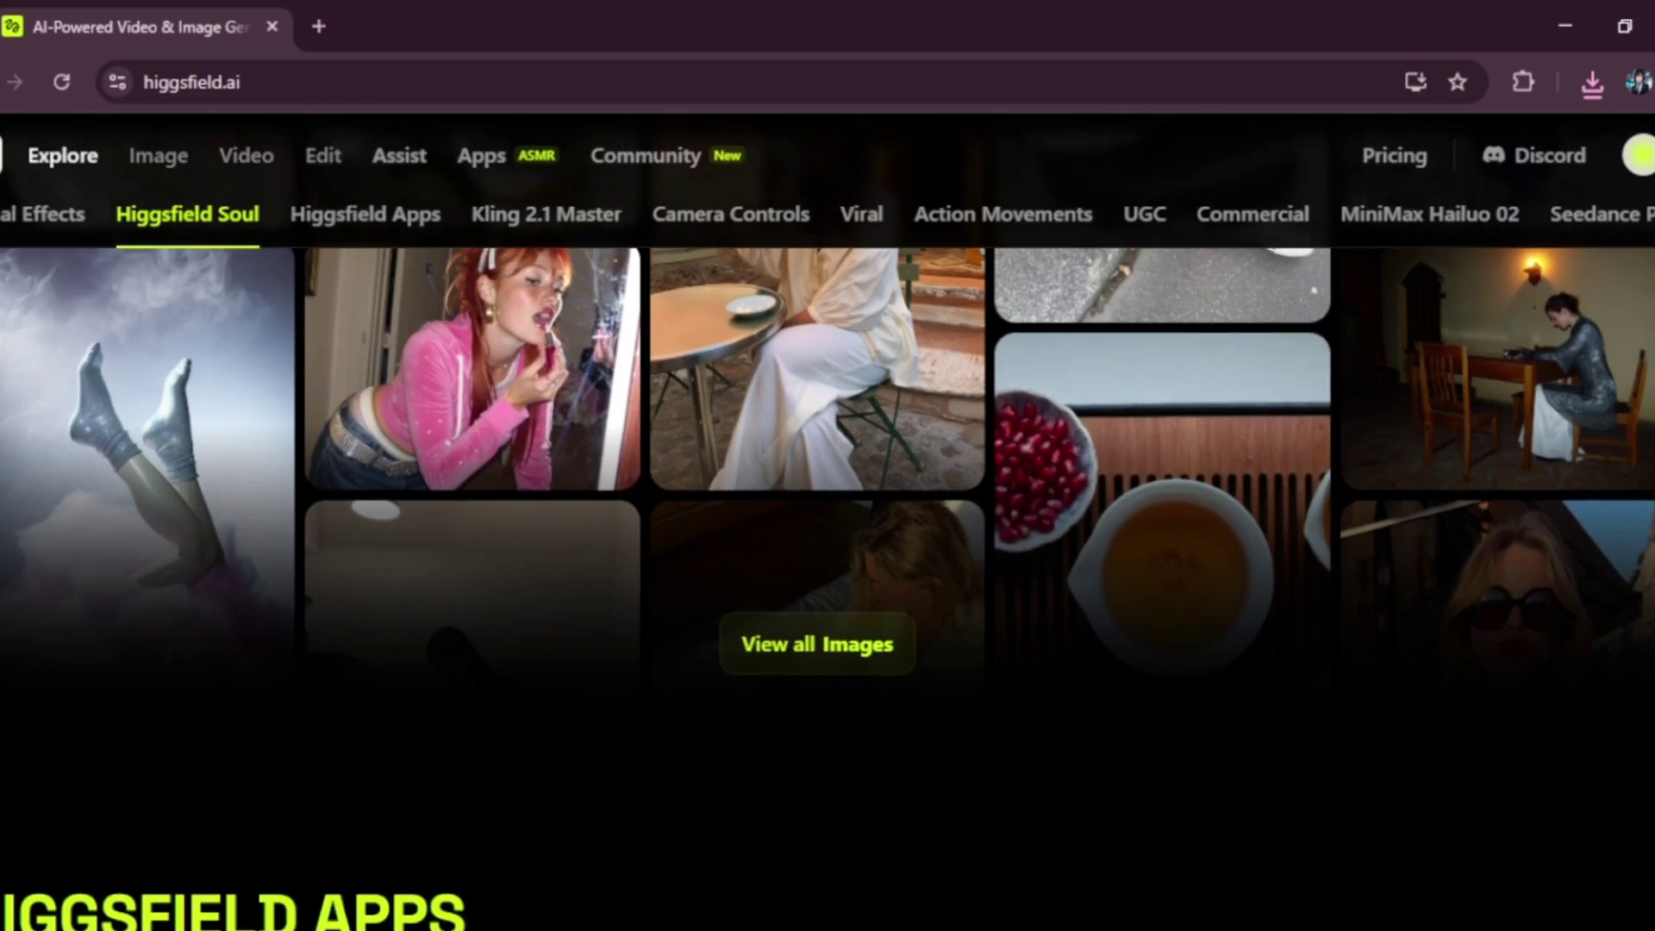
scroll(828, 582, up, 2)
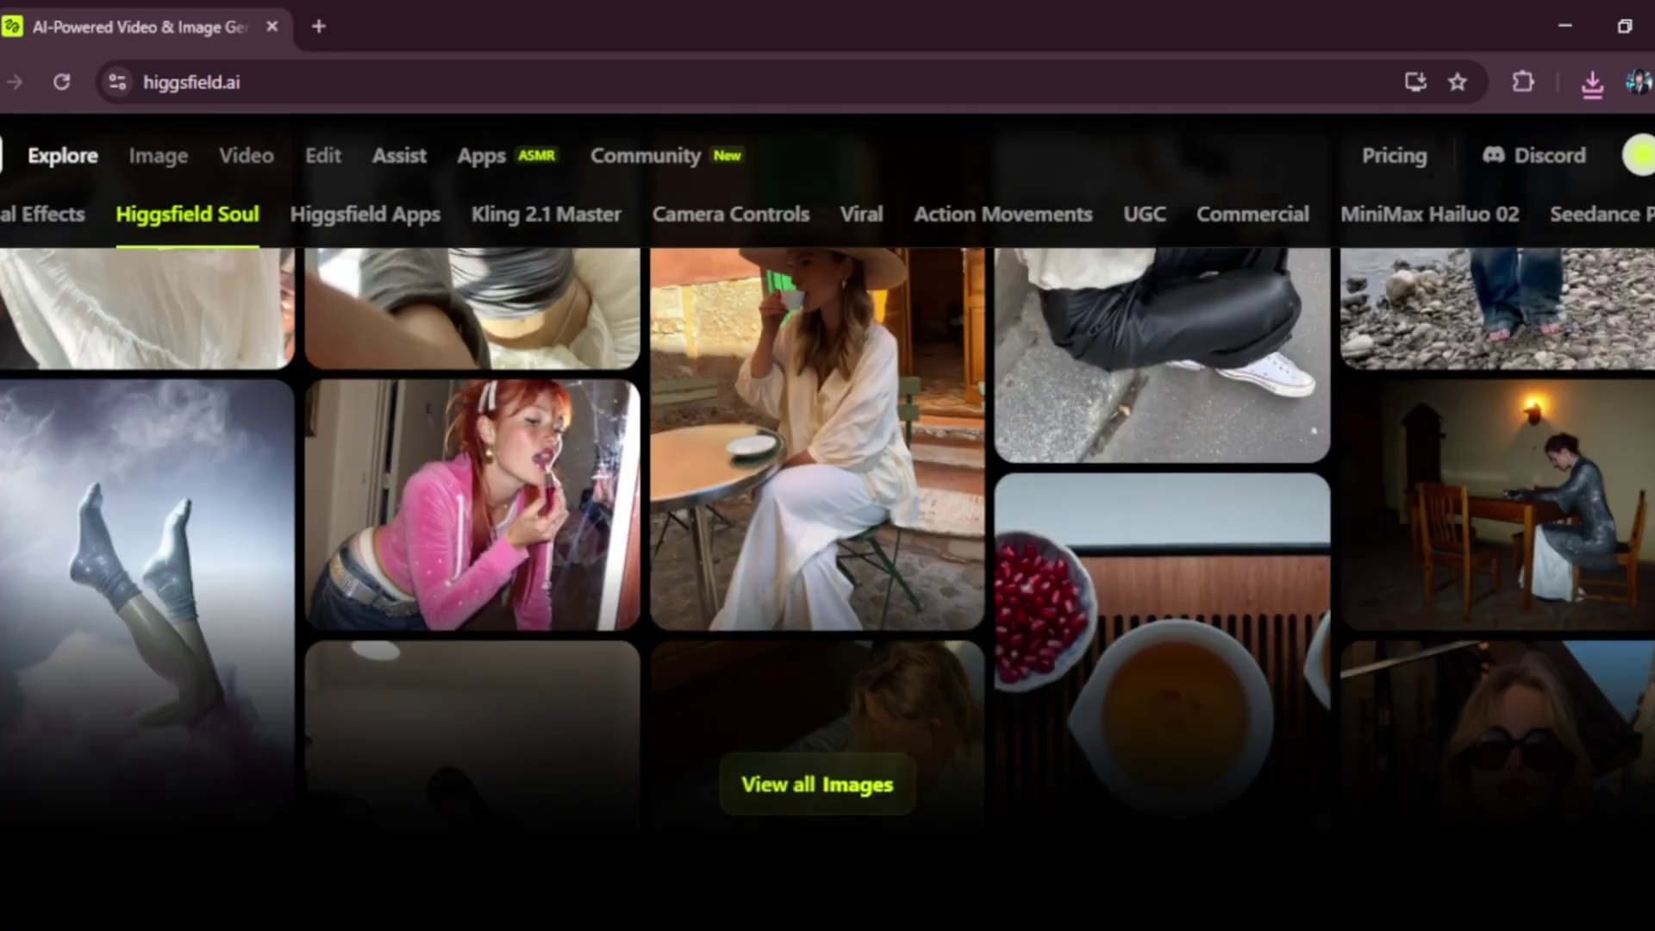
scroll(828, 583, up, 3)
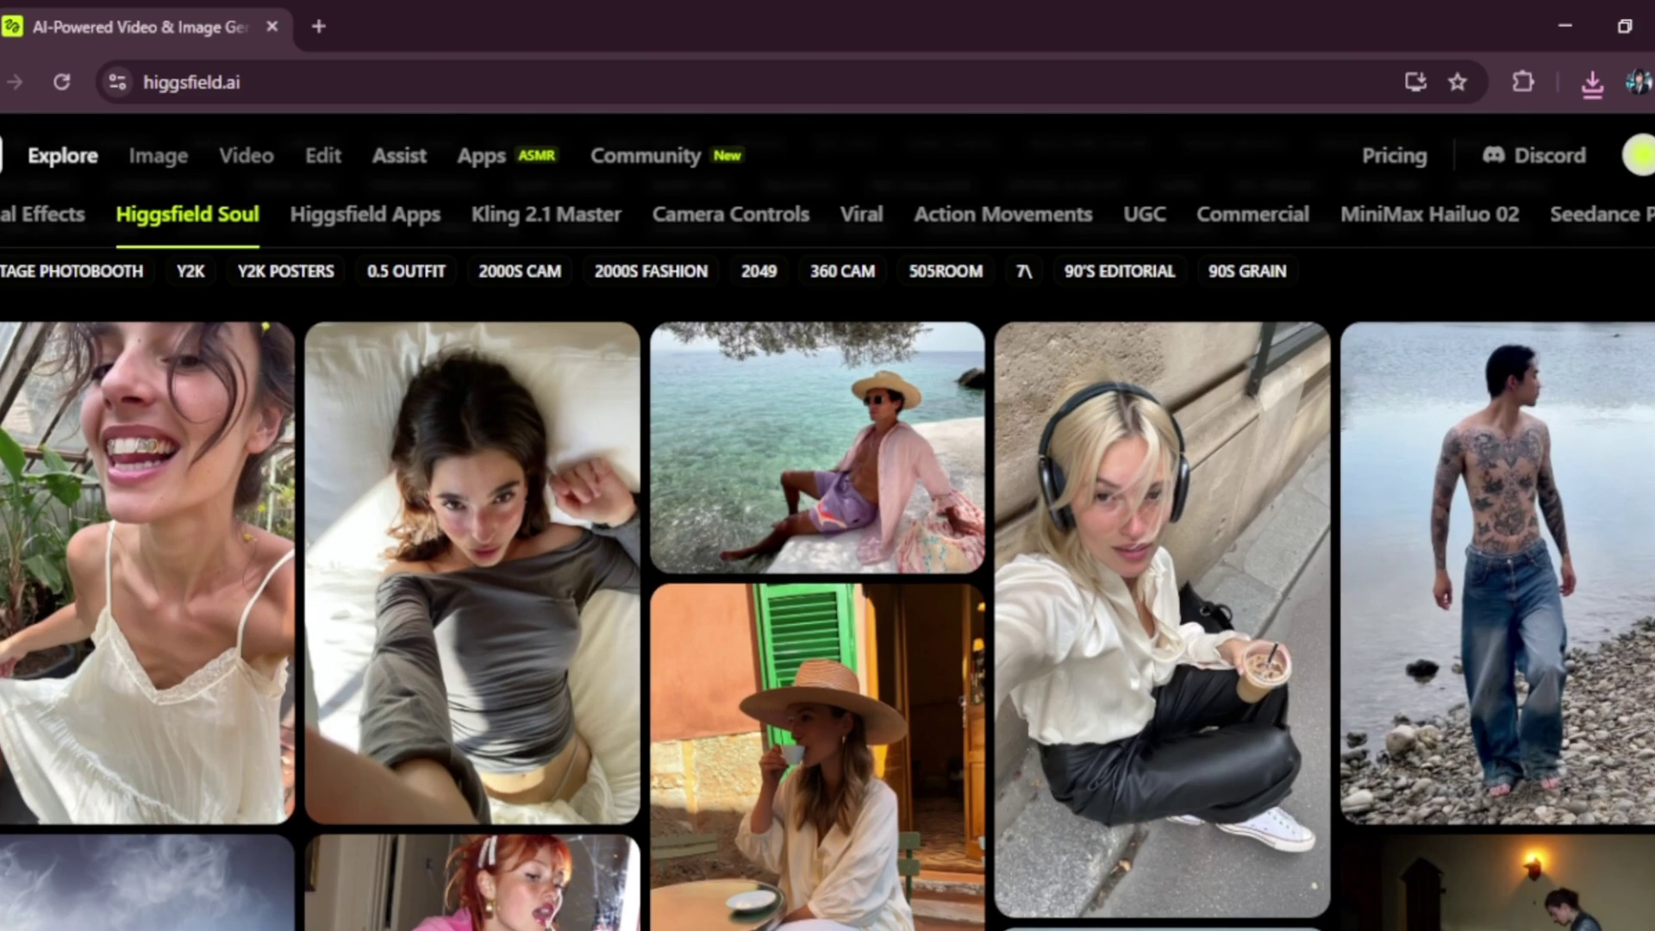
scroll(829, 582, down, 3)
scroll(828, 582, down, 3)
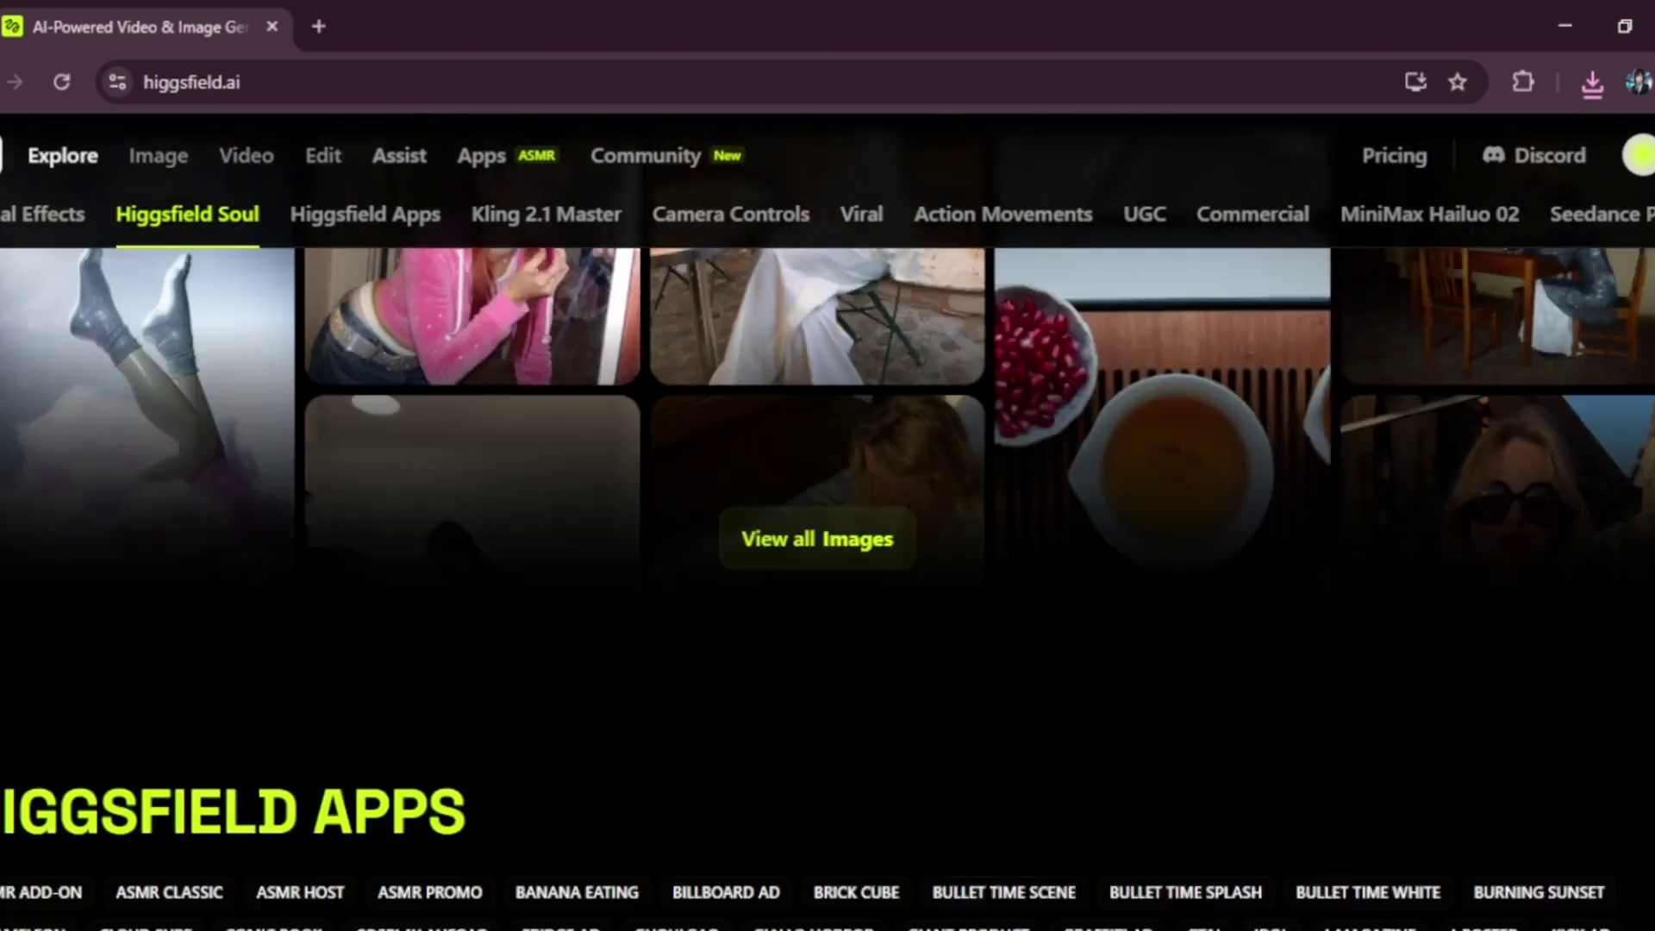
scroll(828, 582, down, 4)
scroll(827, 582, down, 2)
scroll(828, 582, down, 3)
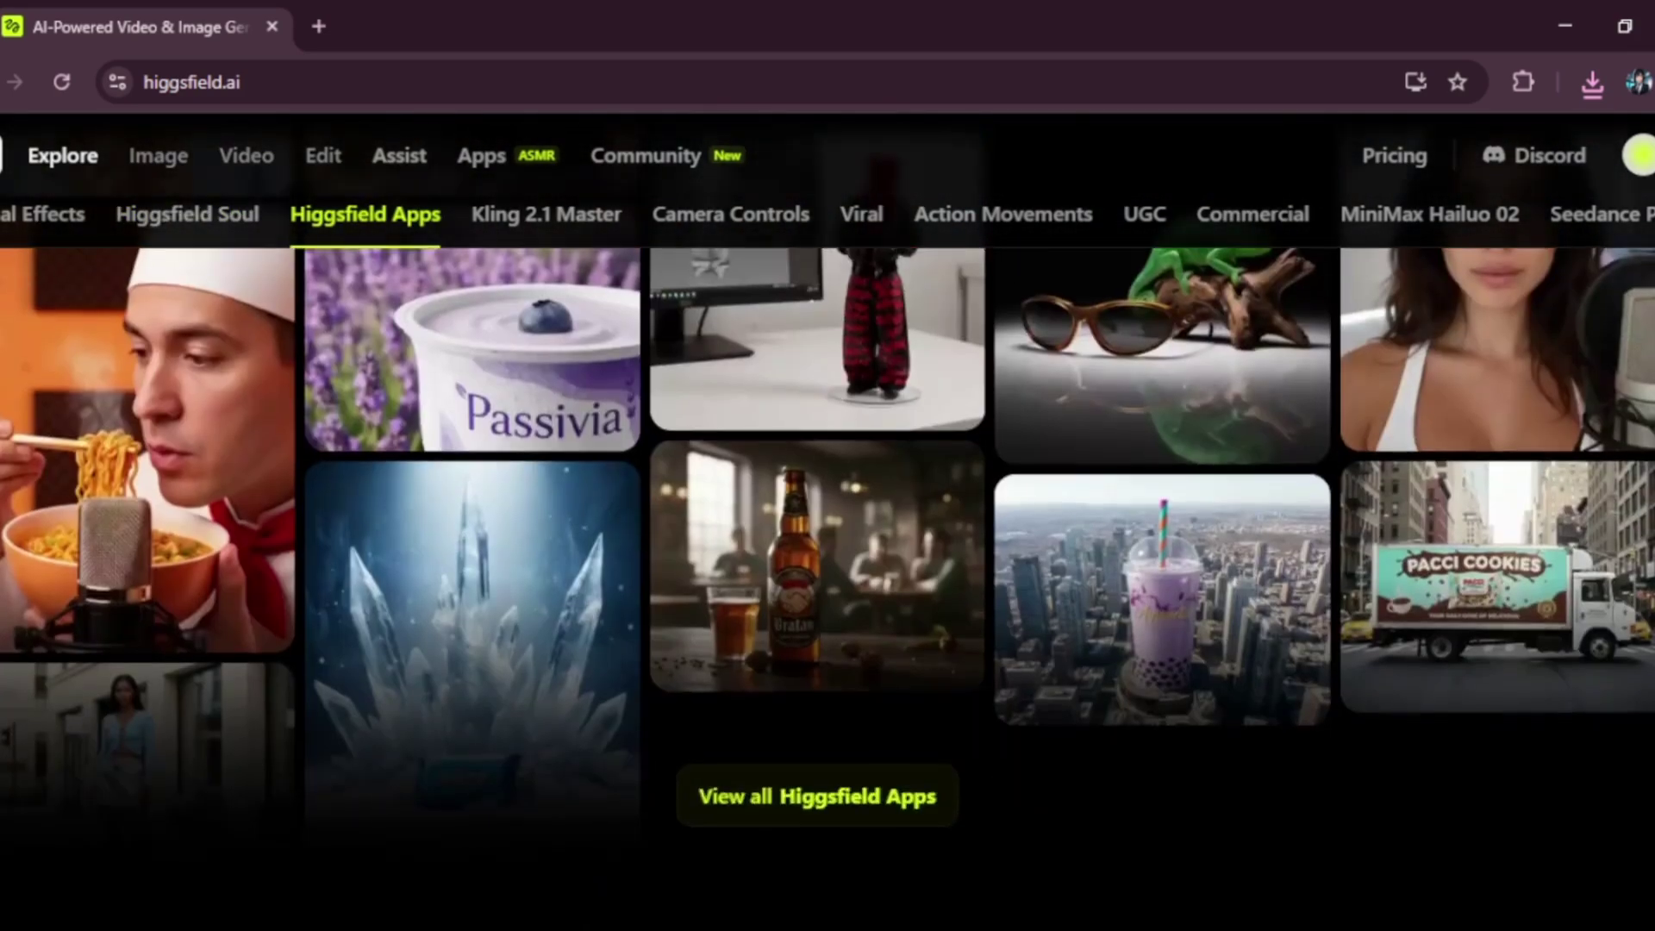
scroll(828, 582, down, 2)
scroll(827, 583, down, 2)
scroll(827, 583, down, 2)
scroll(827, 582, down, 3)
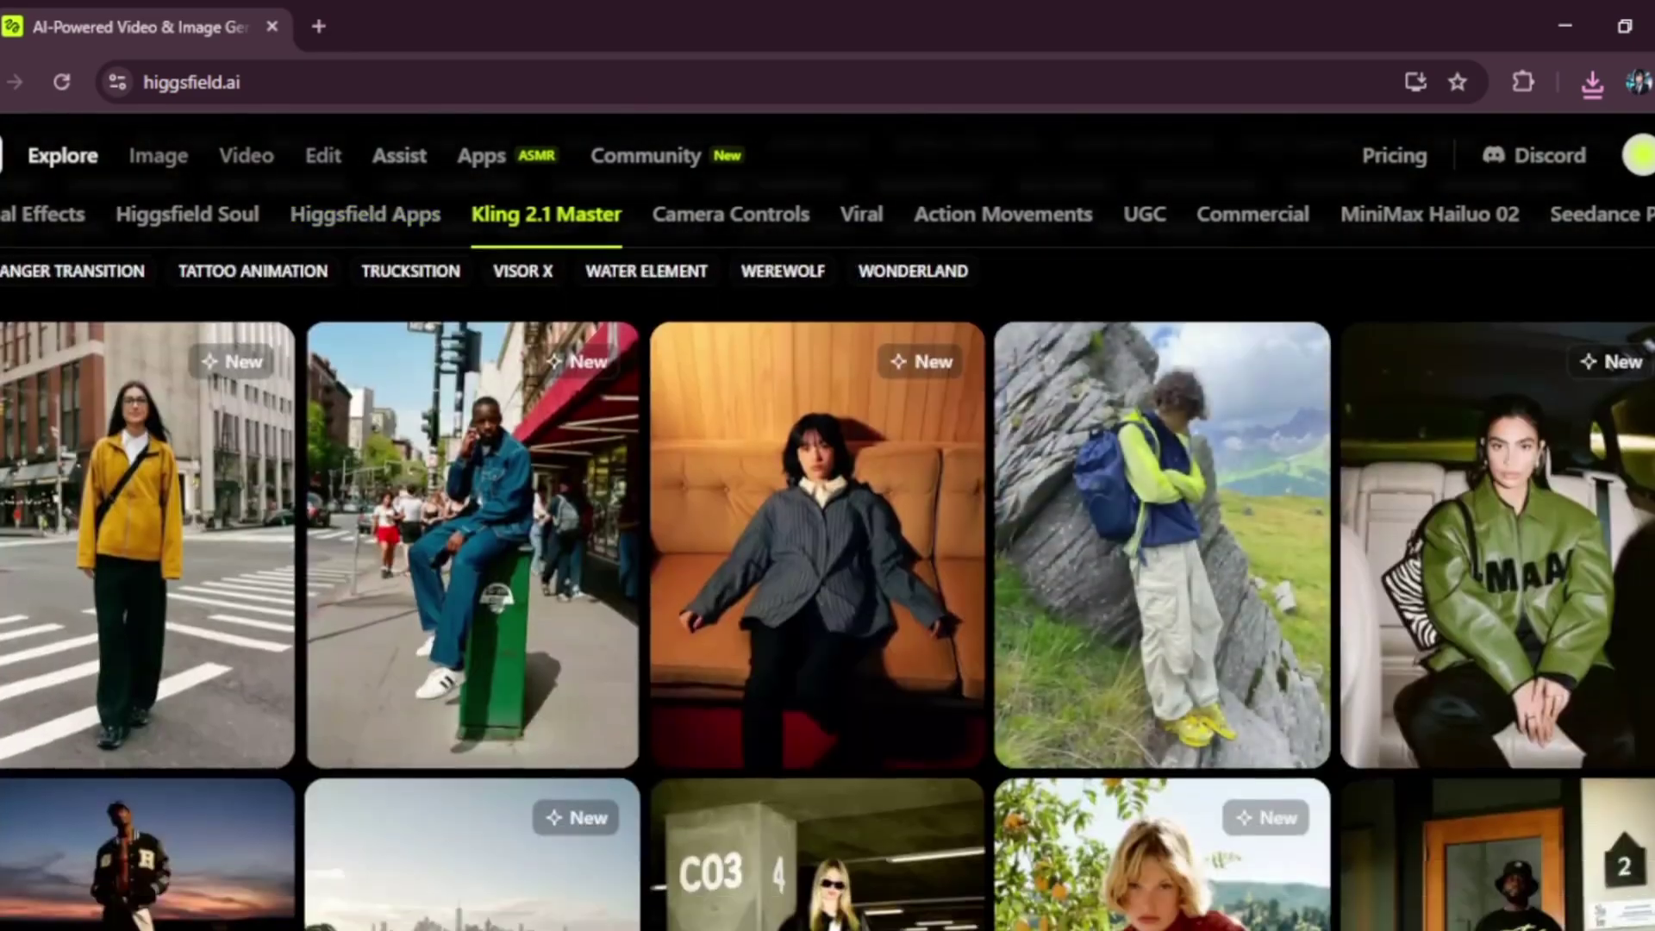
scroll(828, 583, down, 2)
scroll(827, 582, down, 2)
scroll(829, 583, down, 1)
scroll(828, 582, up, 1)
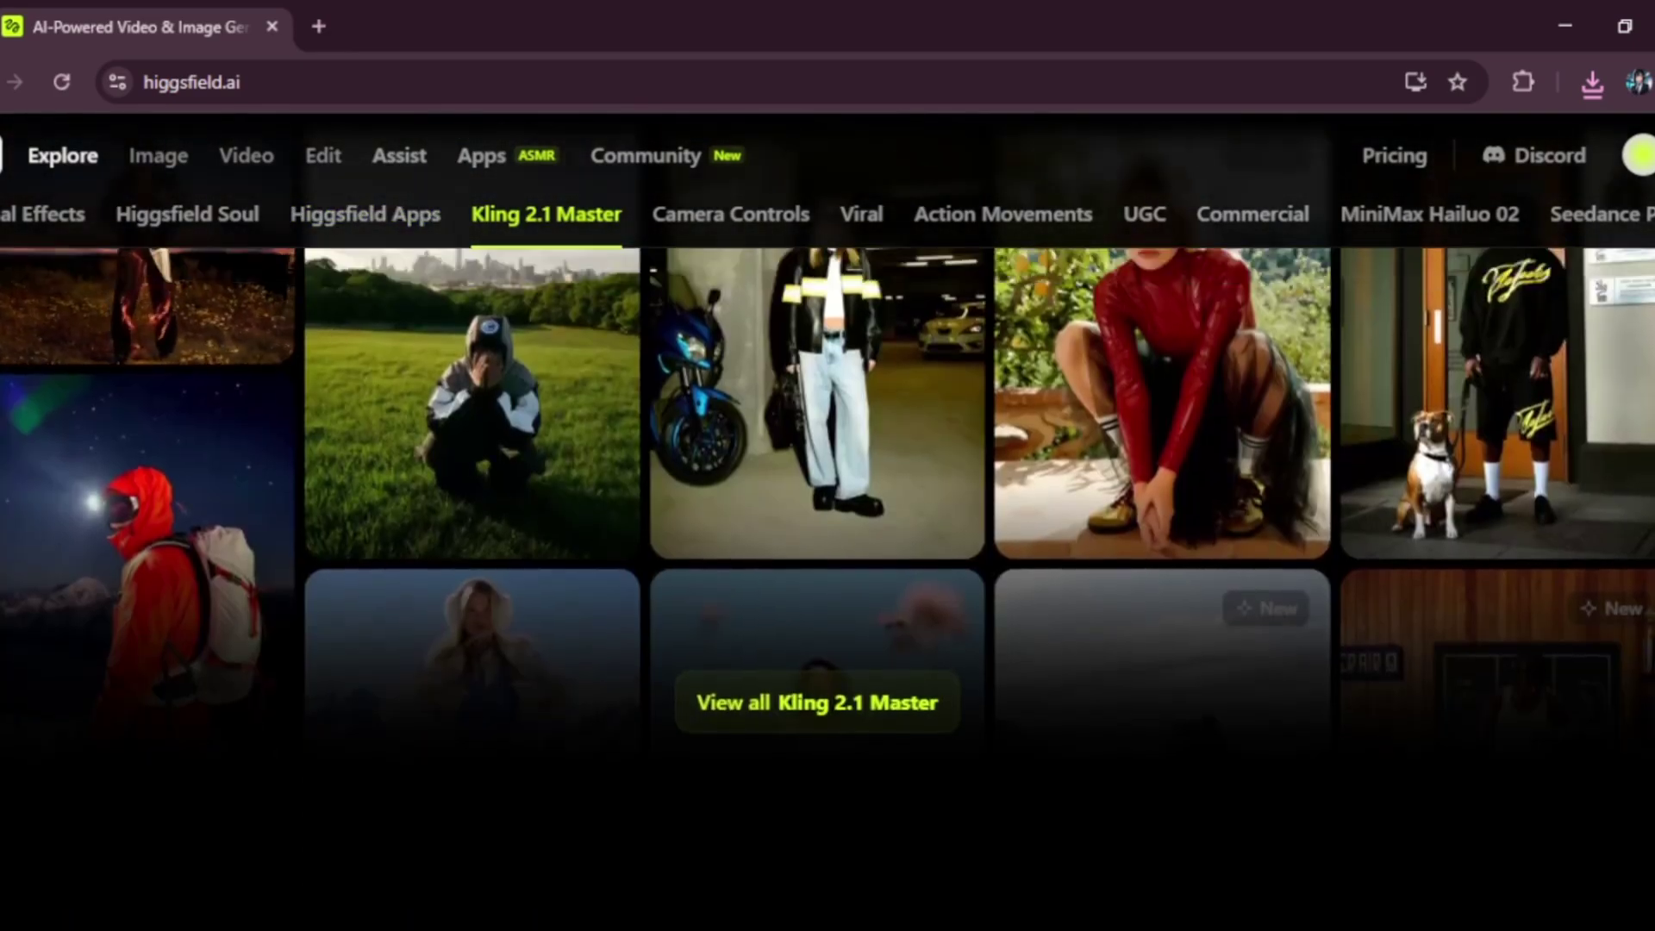
scroll(828, 582, up, 3)
scroll(828, 582, up, 4)
scroll(1081, 221, up, 4)
scroll(1082, 220, up, 4)
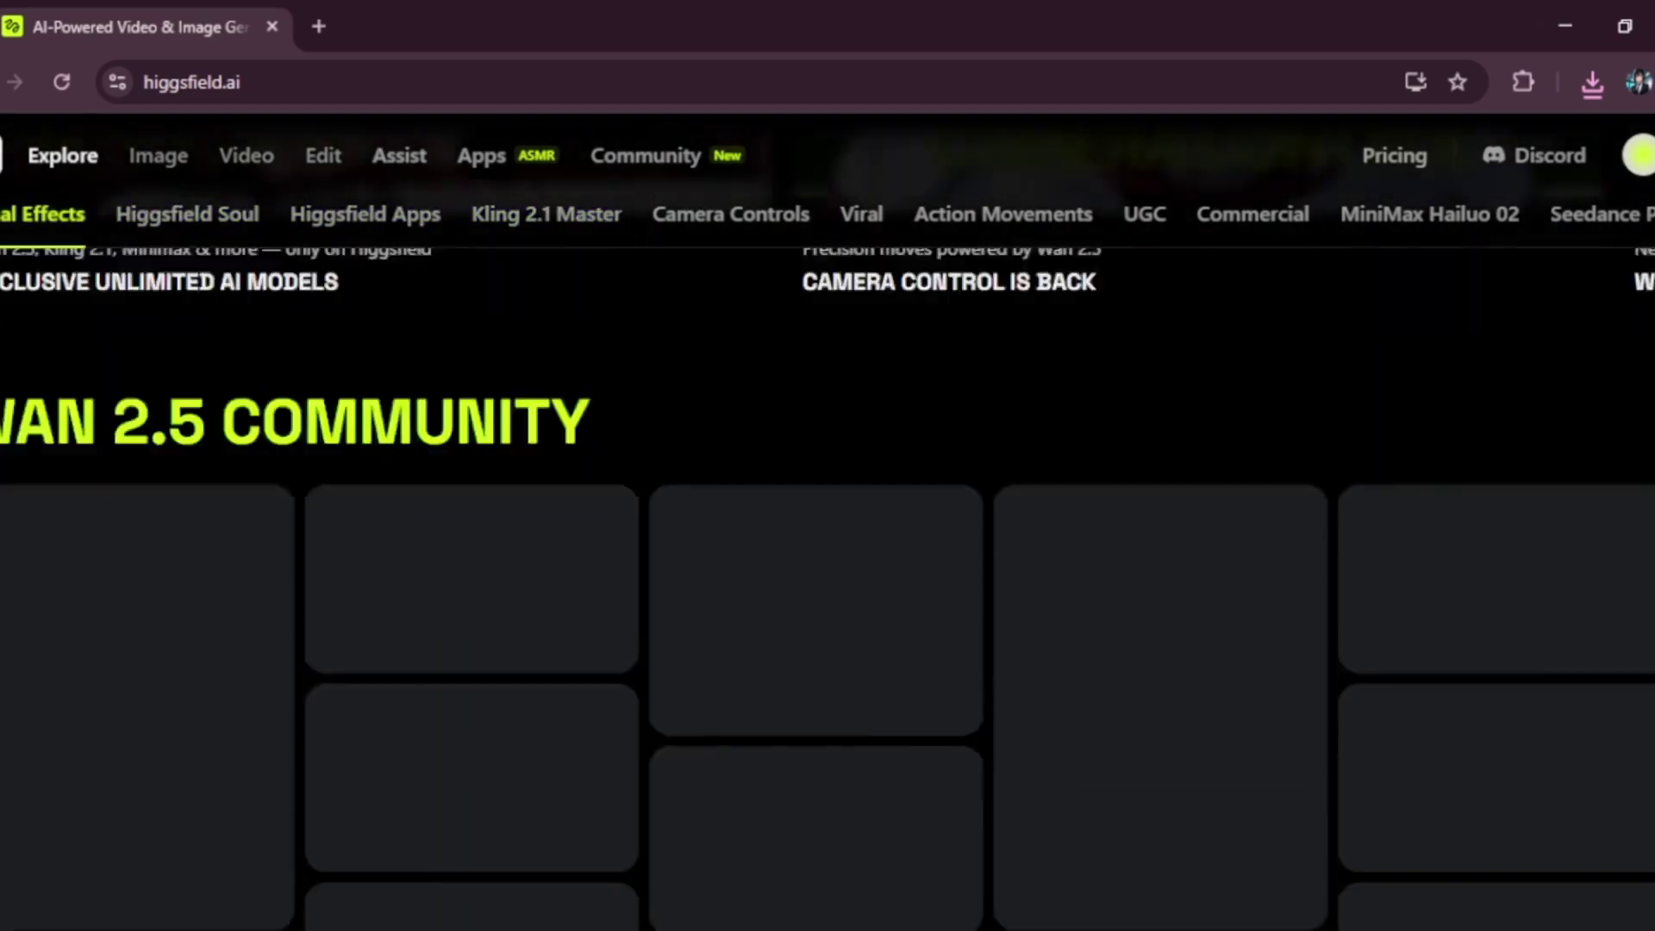
scroll(1081, 220, up, 2)
mouse_move(157, 202)
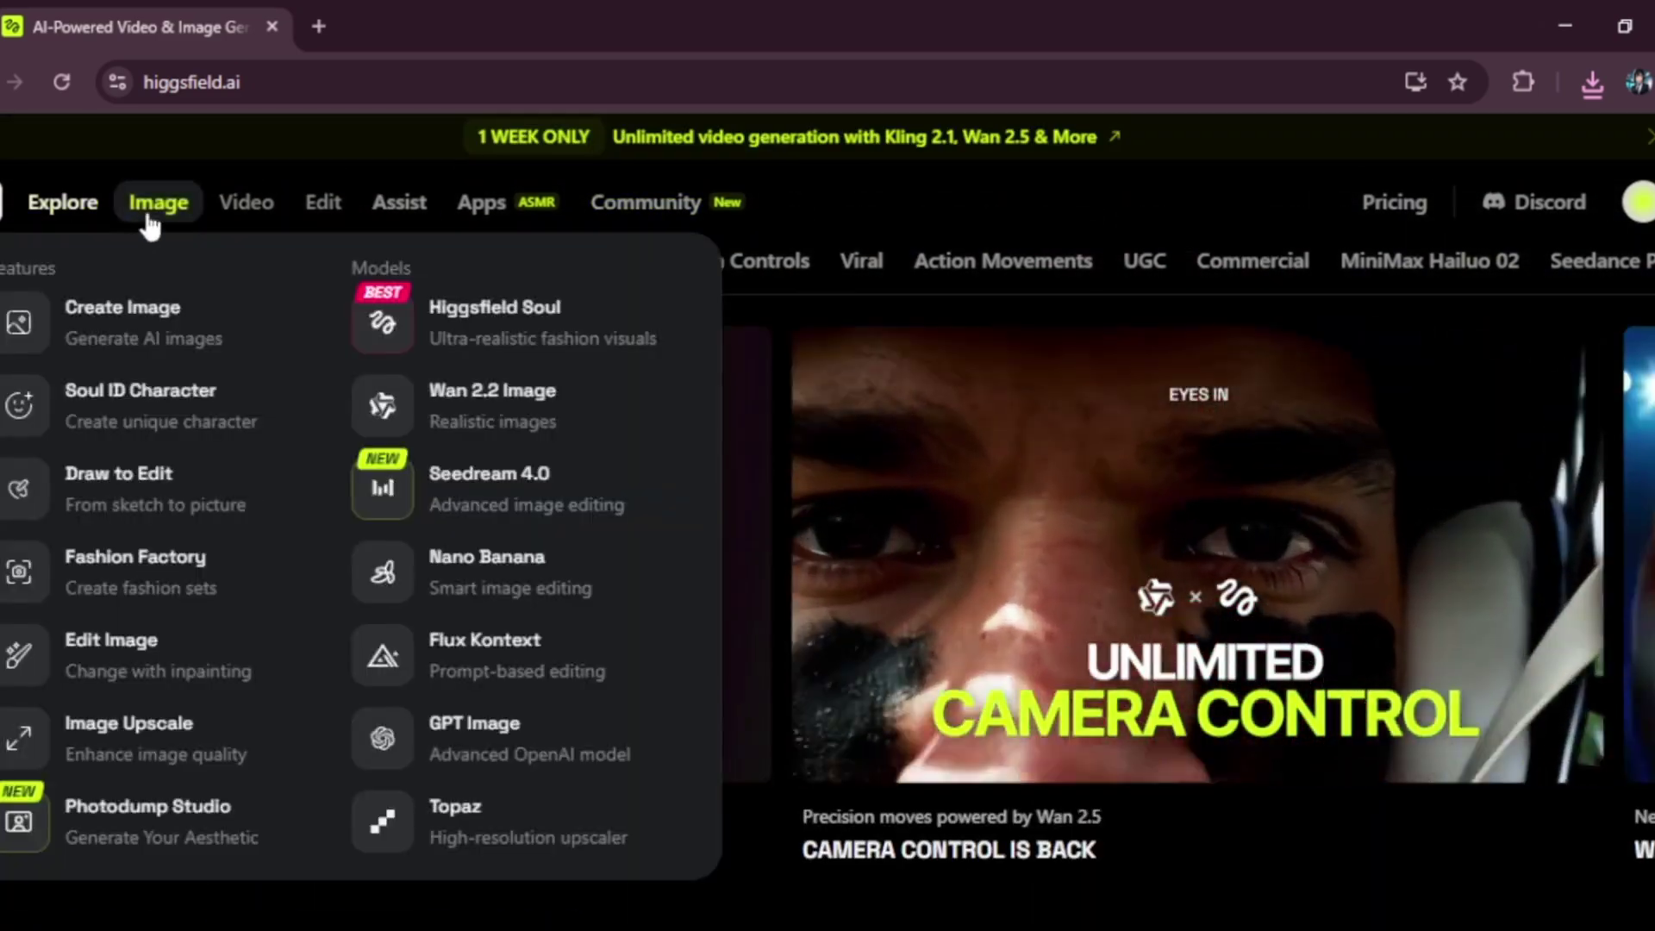
Set up Soul with prompt 'american woman with blonde hair', 9:16, prompt enhance on.
click(147, 208)
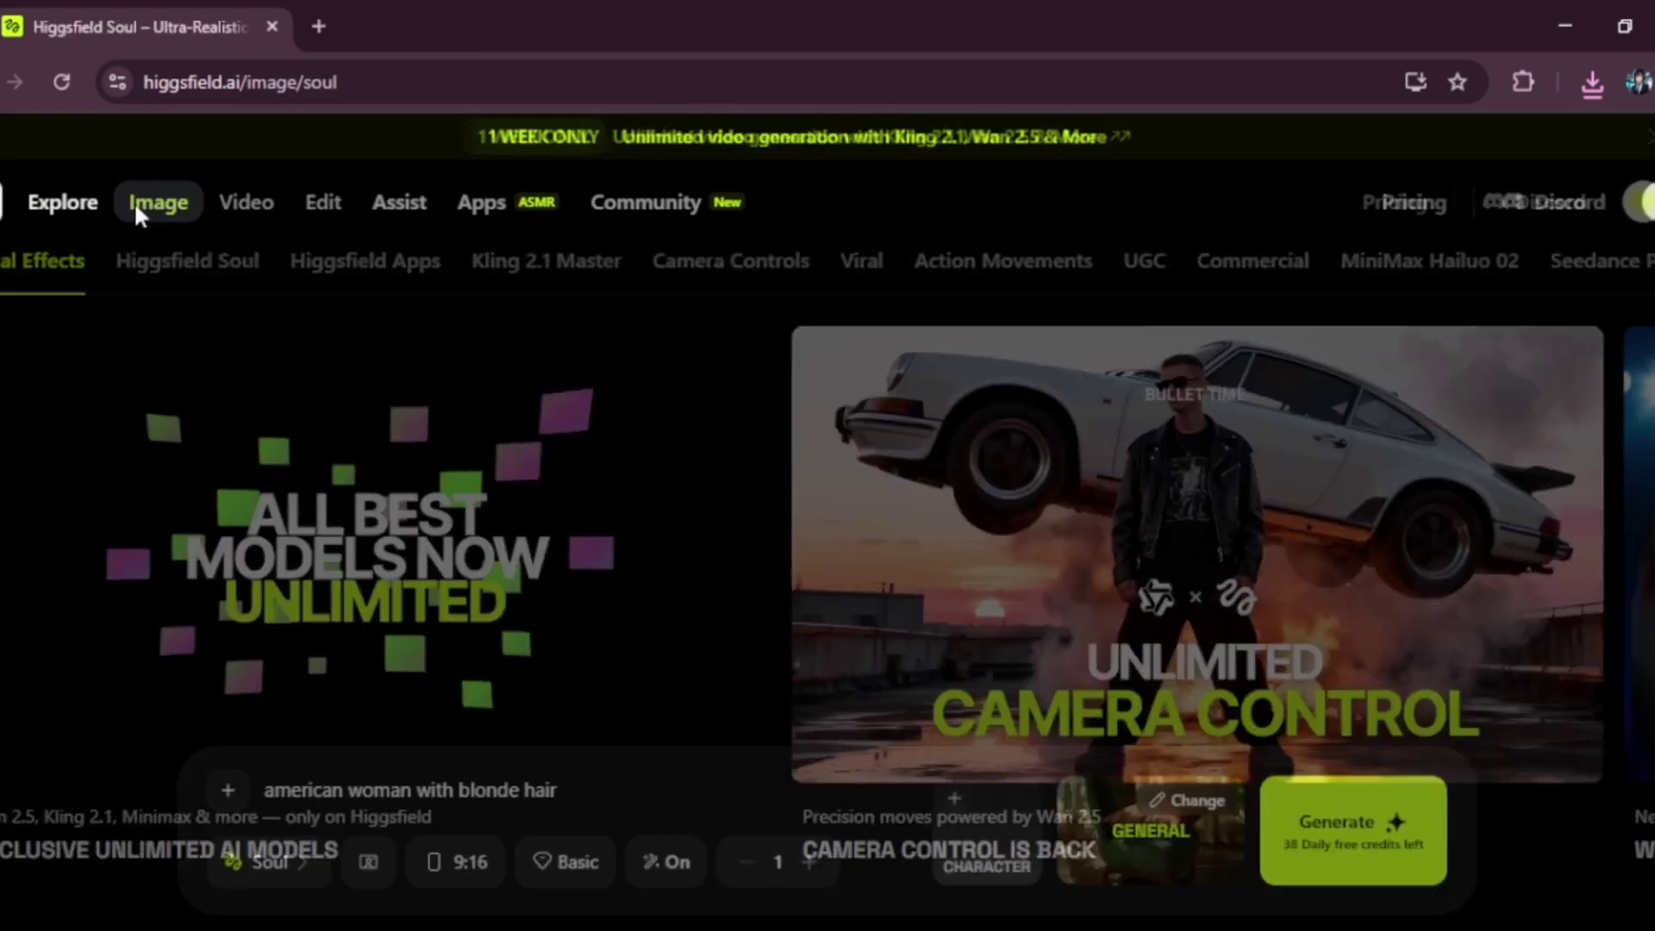
key(alt+Left)
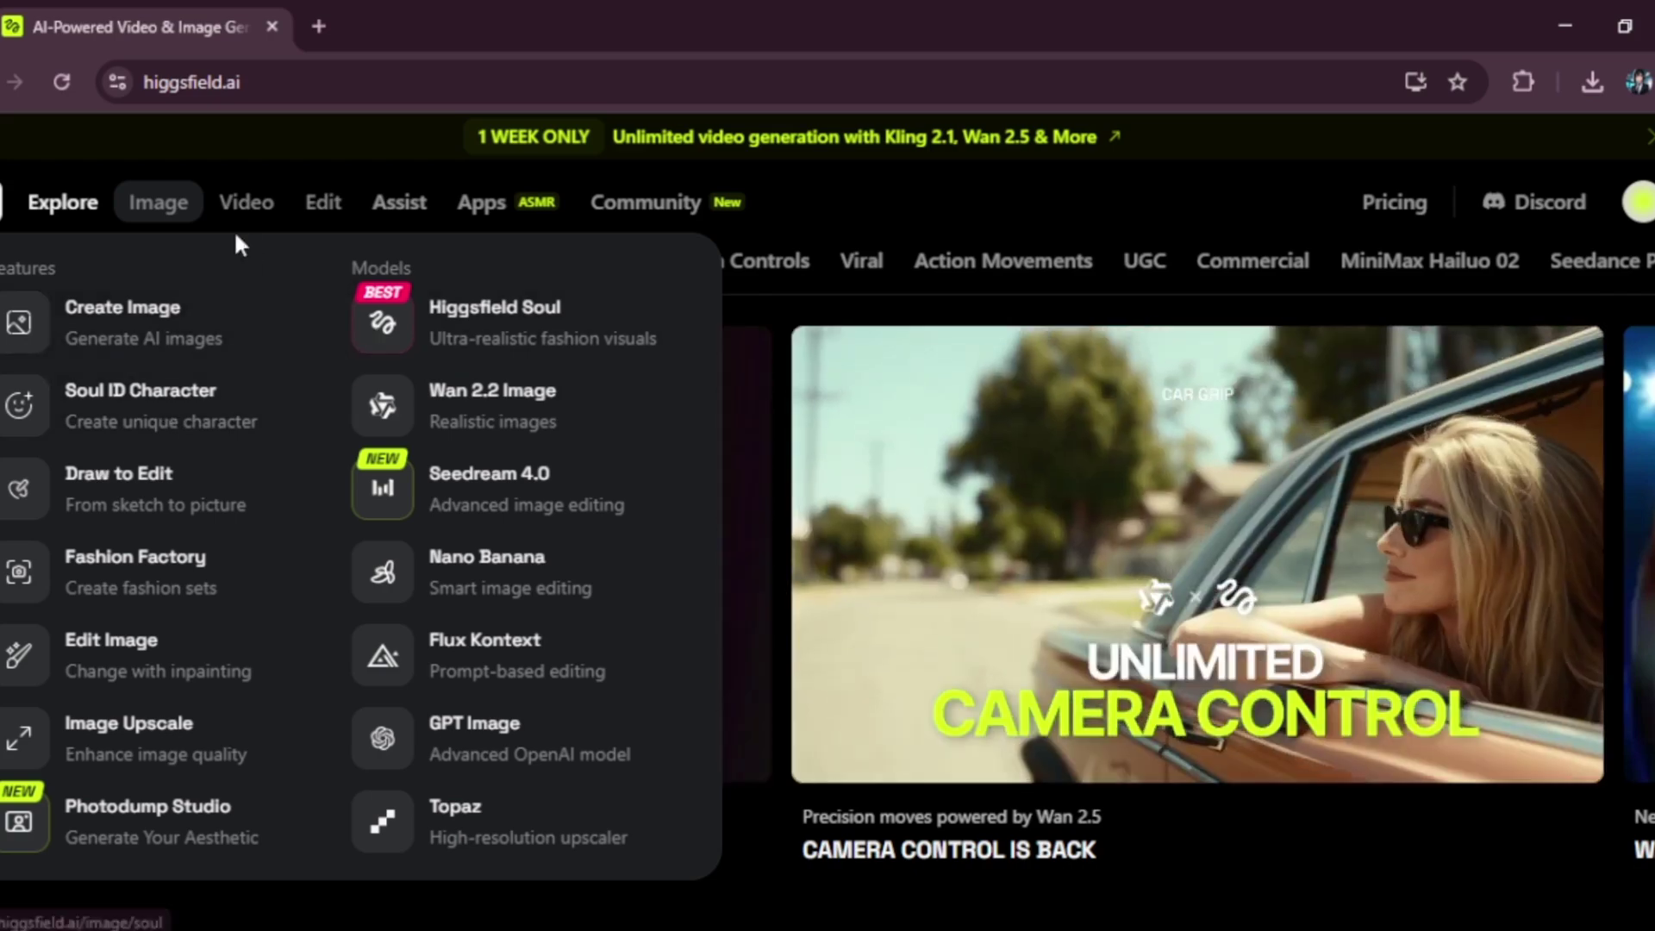
click(145, 338)
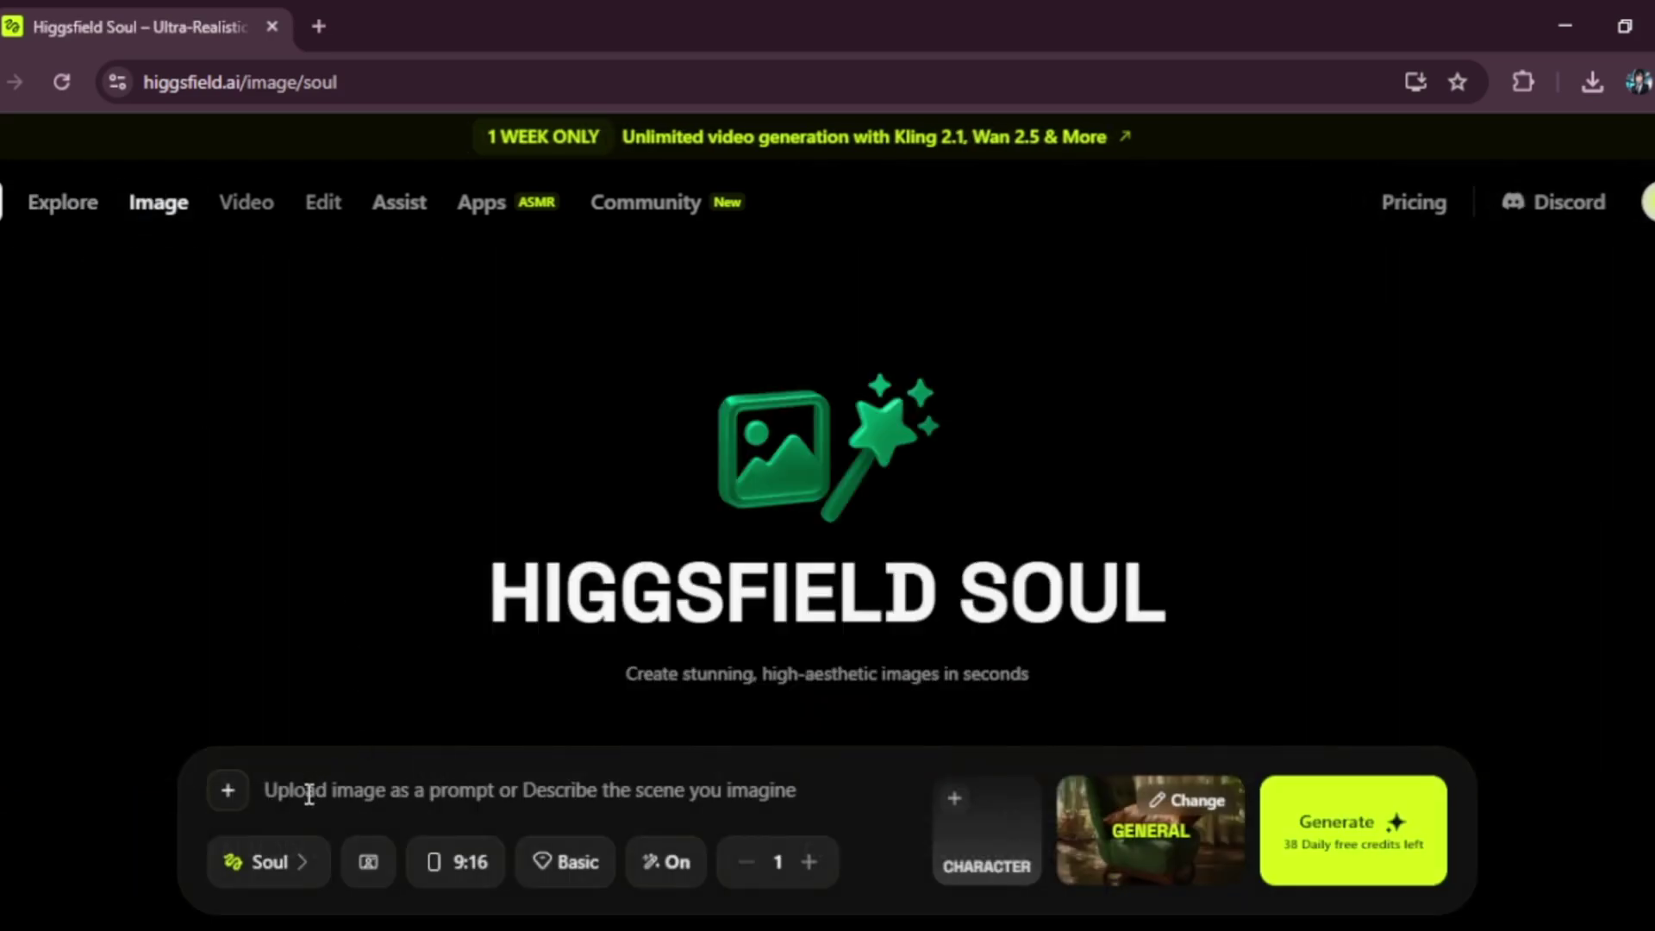
text(an woman with blonde hair)
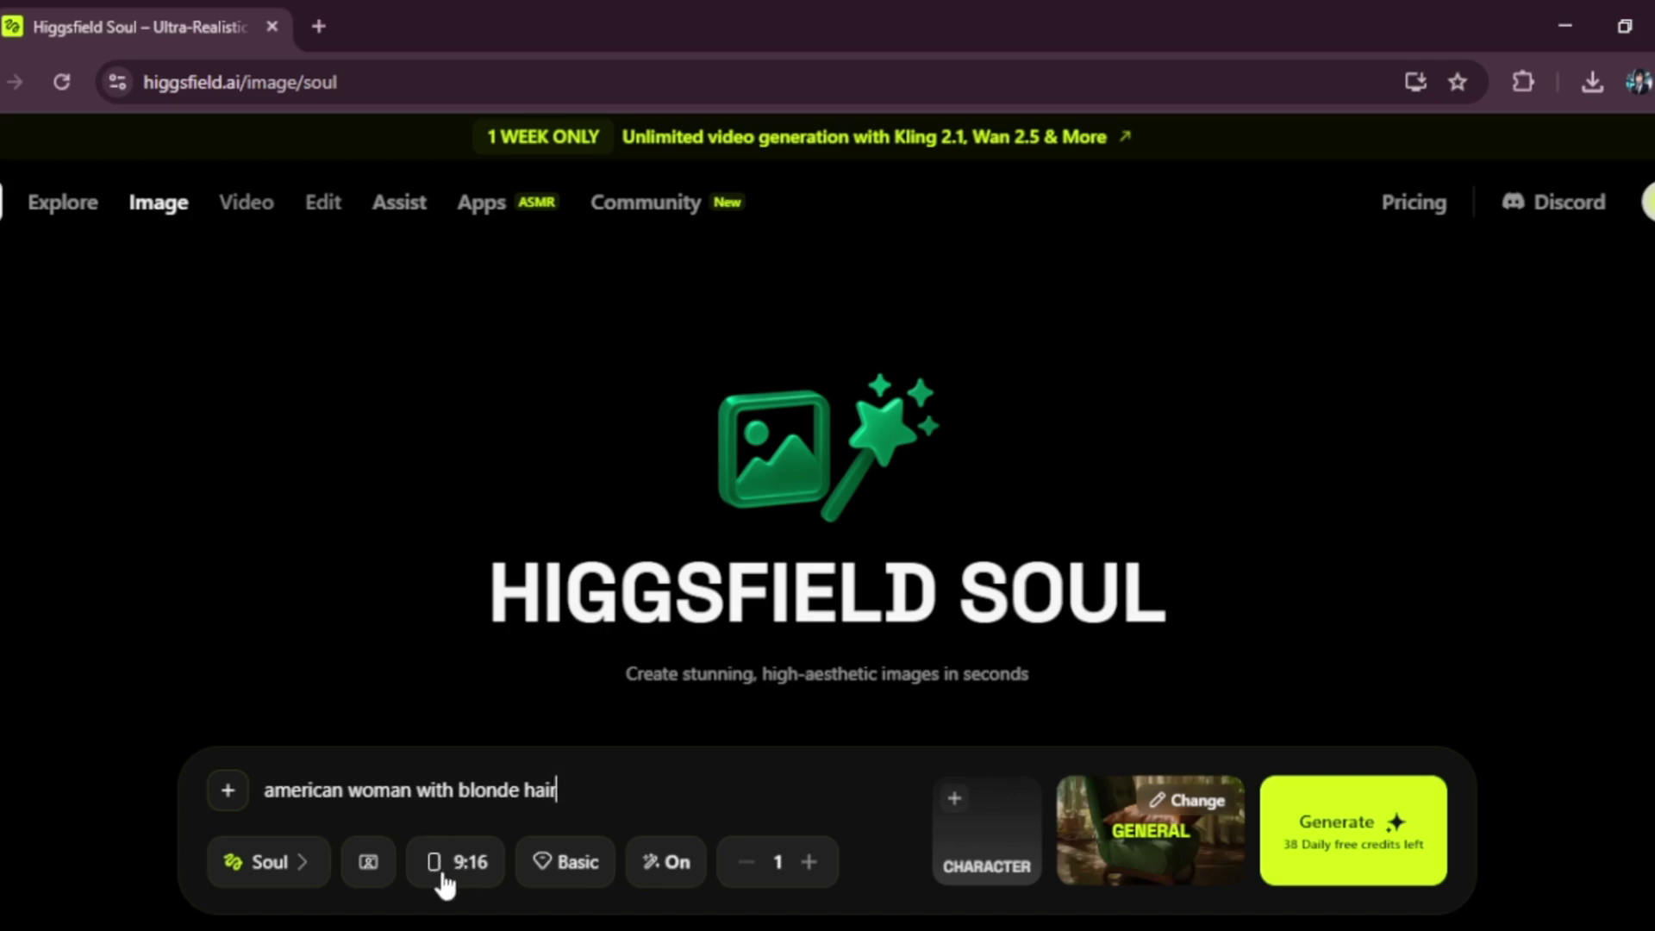
click(468, 867)
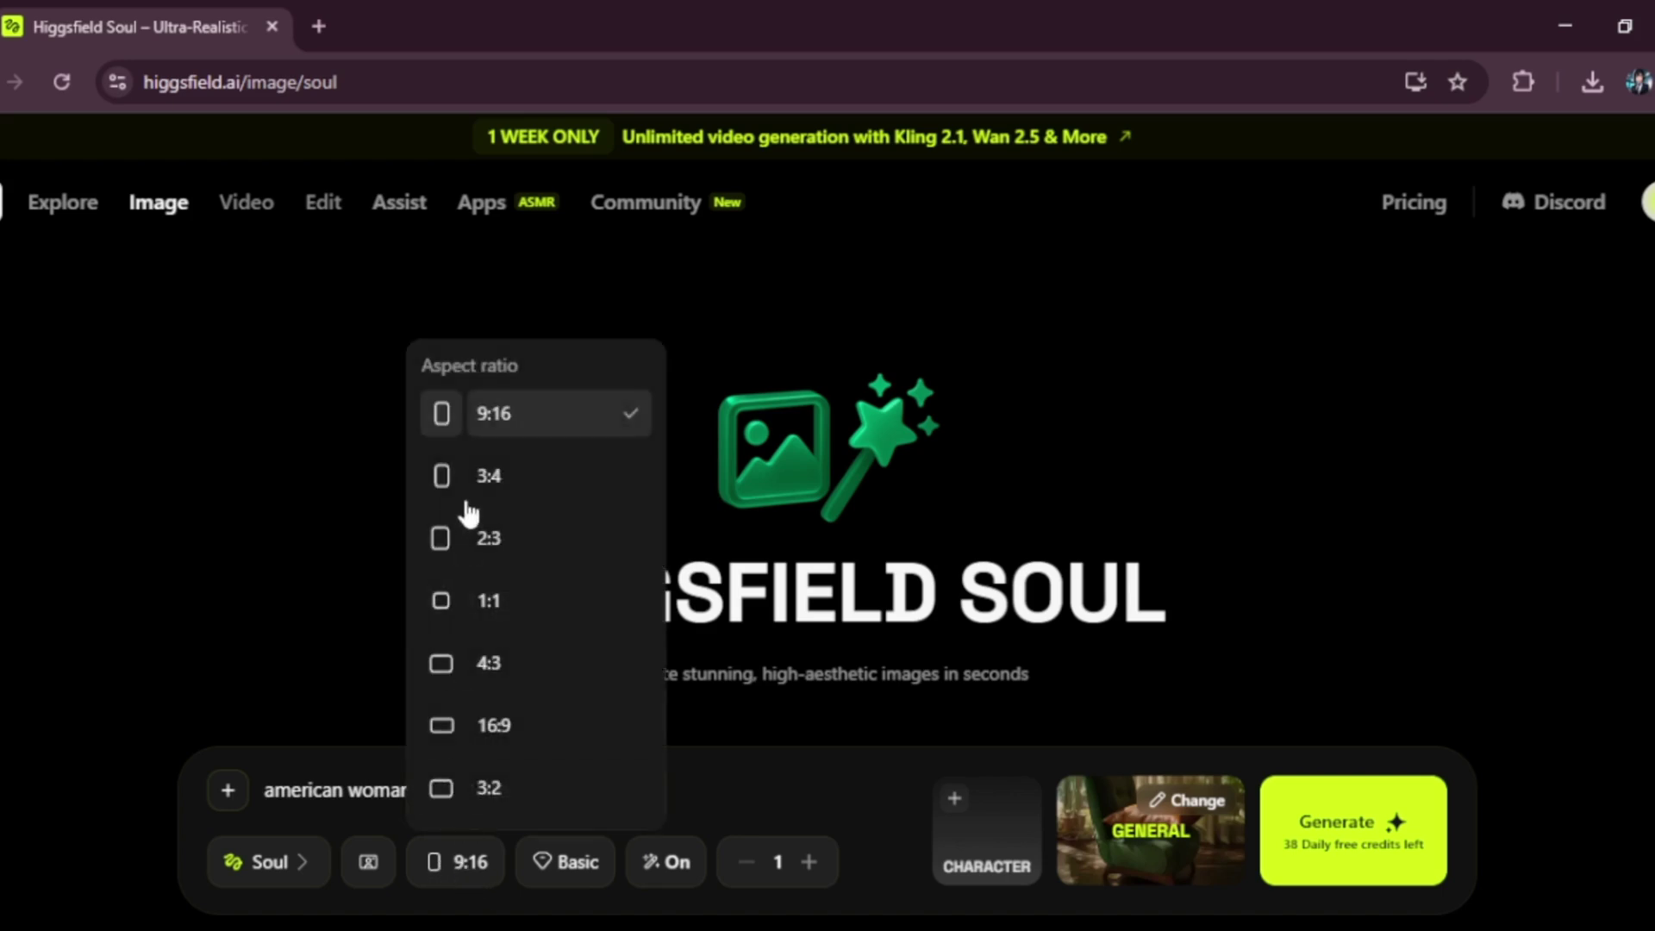
click(495, 416)
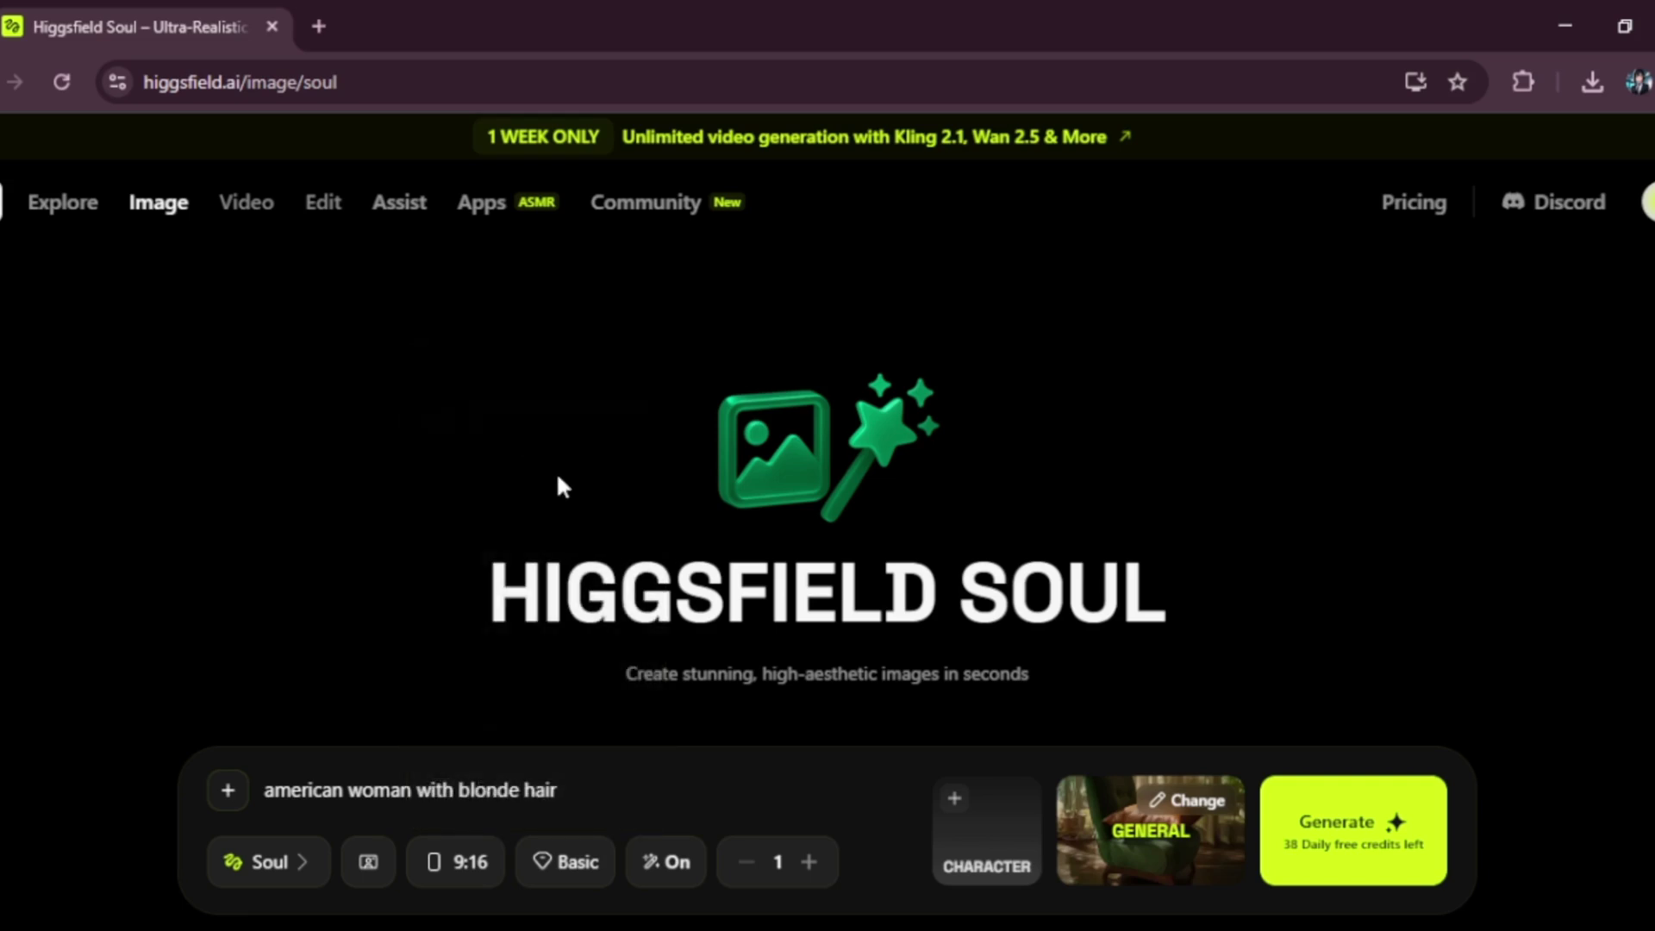
click(670, 867)
Generate the blonde woman portrait and view it full-size with the Instruct panel.
click(1320, 830)
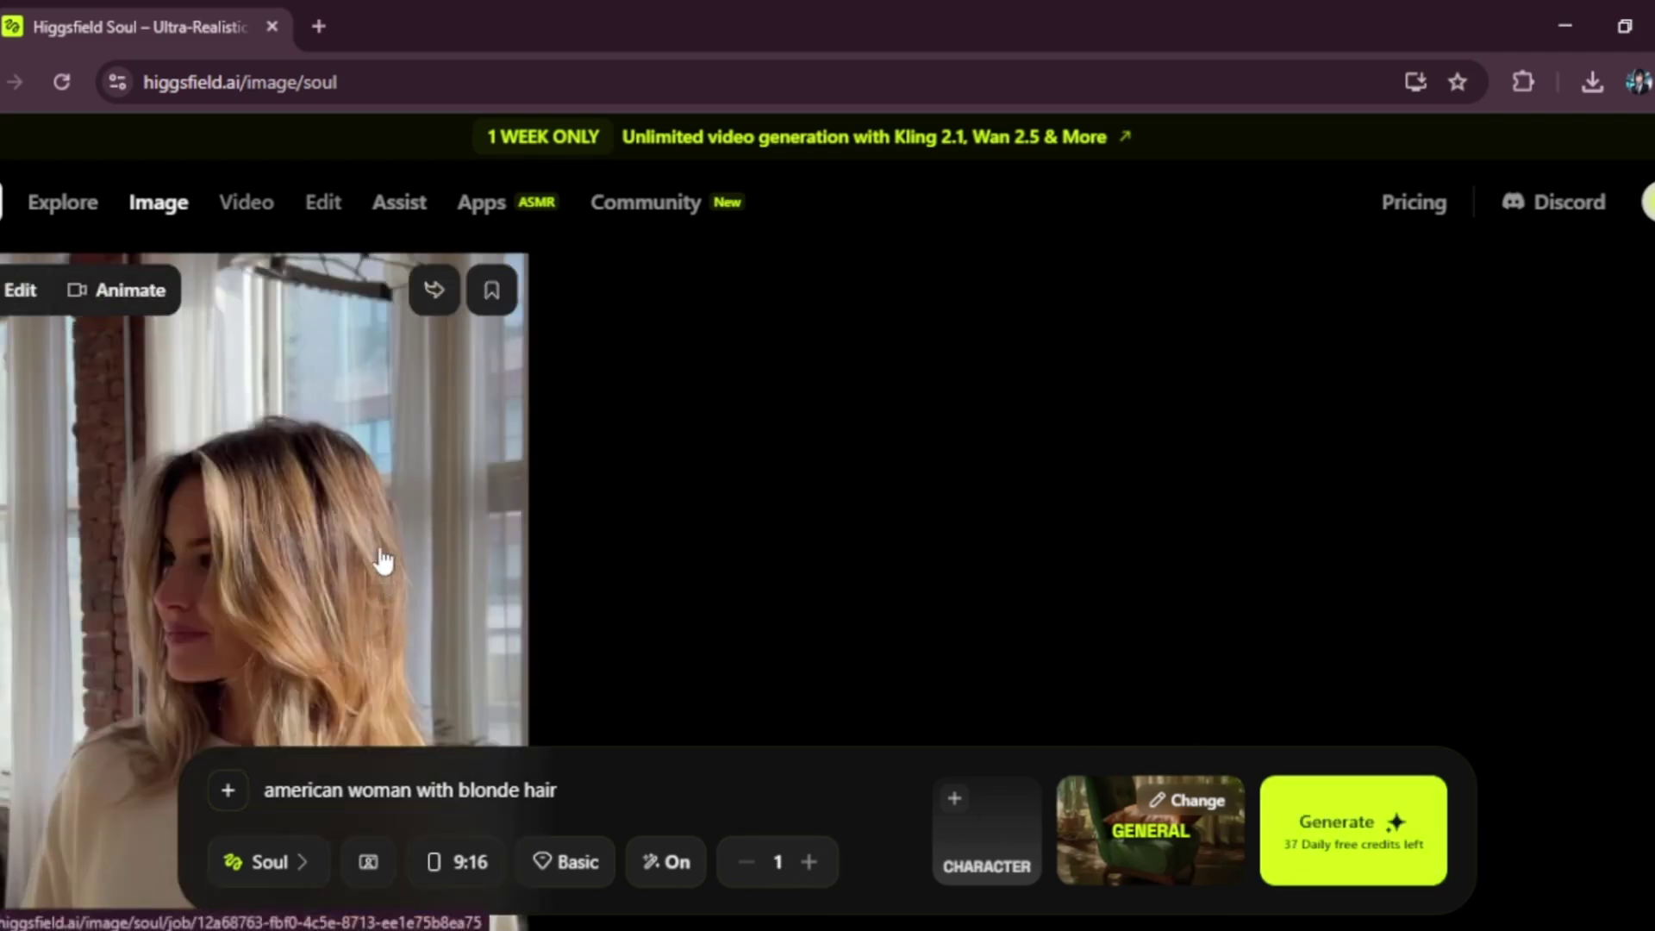
scroll(384, 544, down, 2)
click(381, 513)
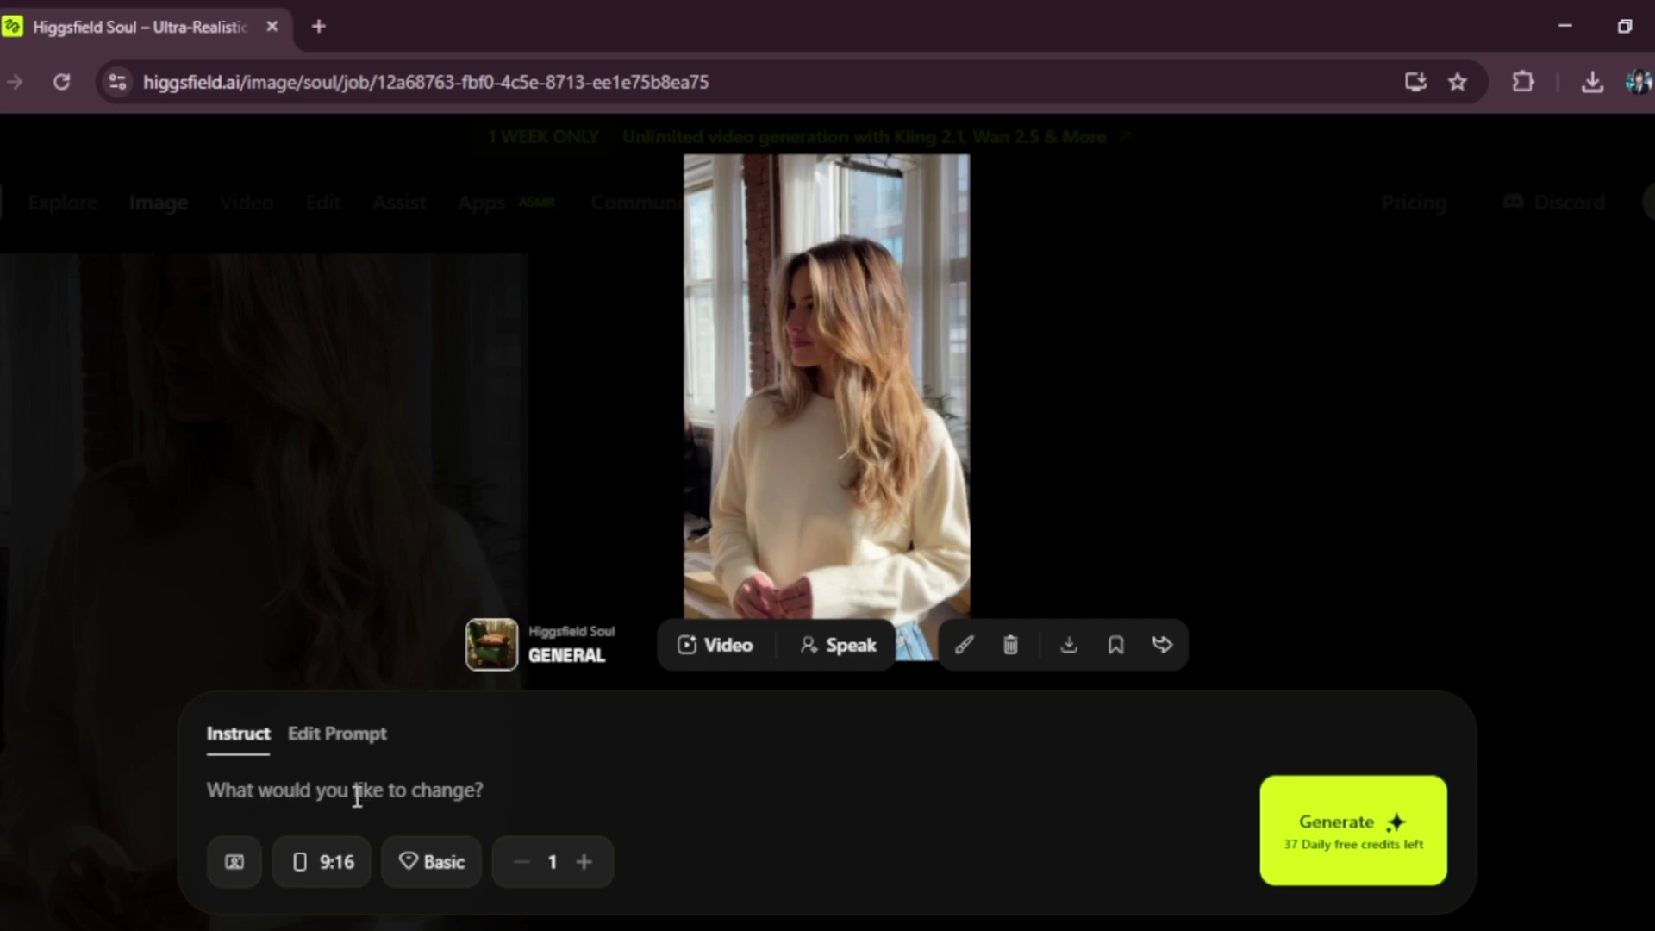
text(make her hair black)
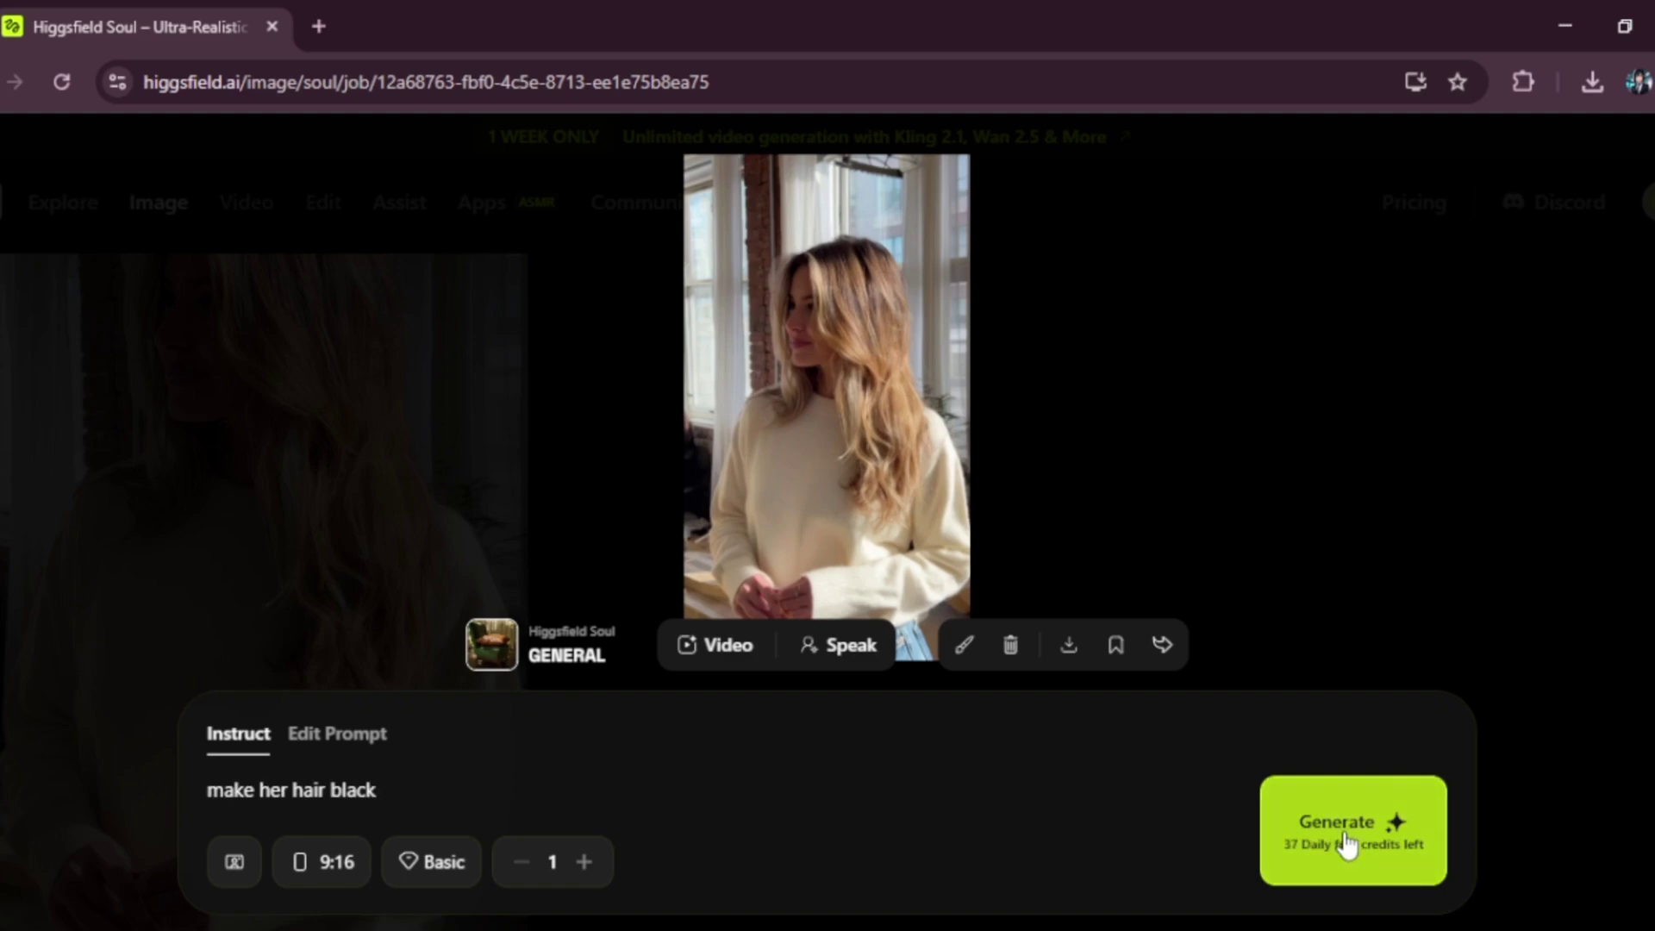
Generate the 'make her hair black' edit, download both images, and reopen the blonde portrait.
click(1344, 841)
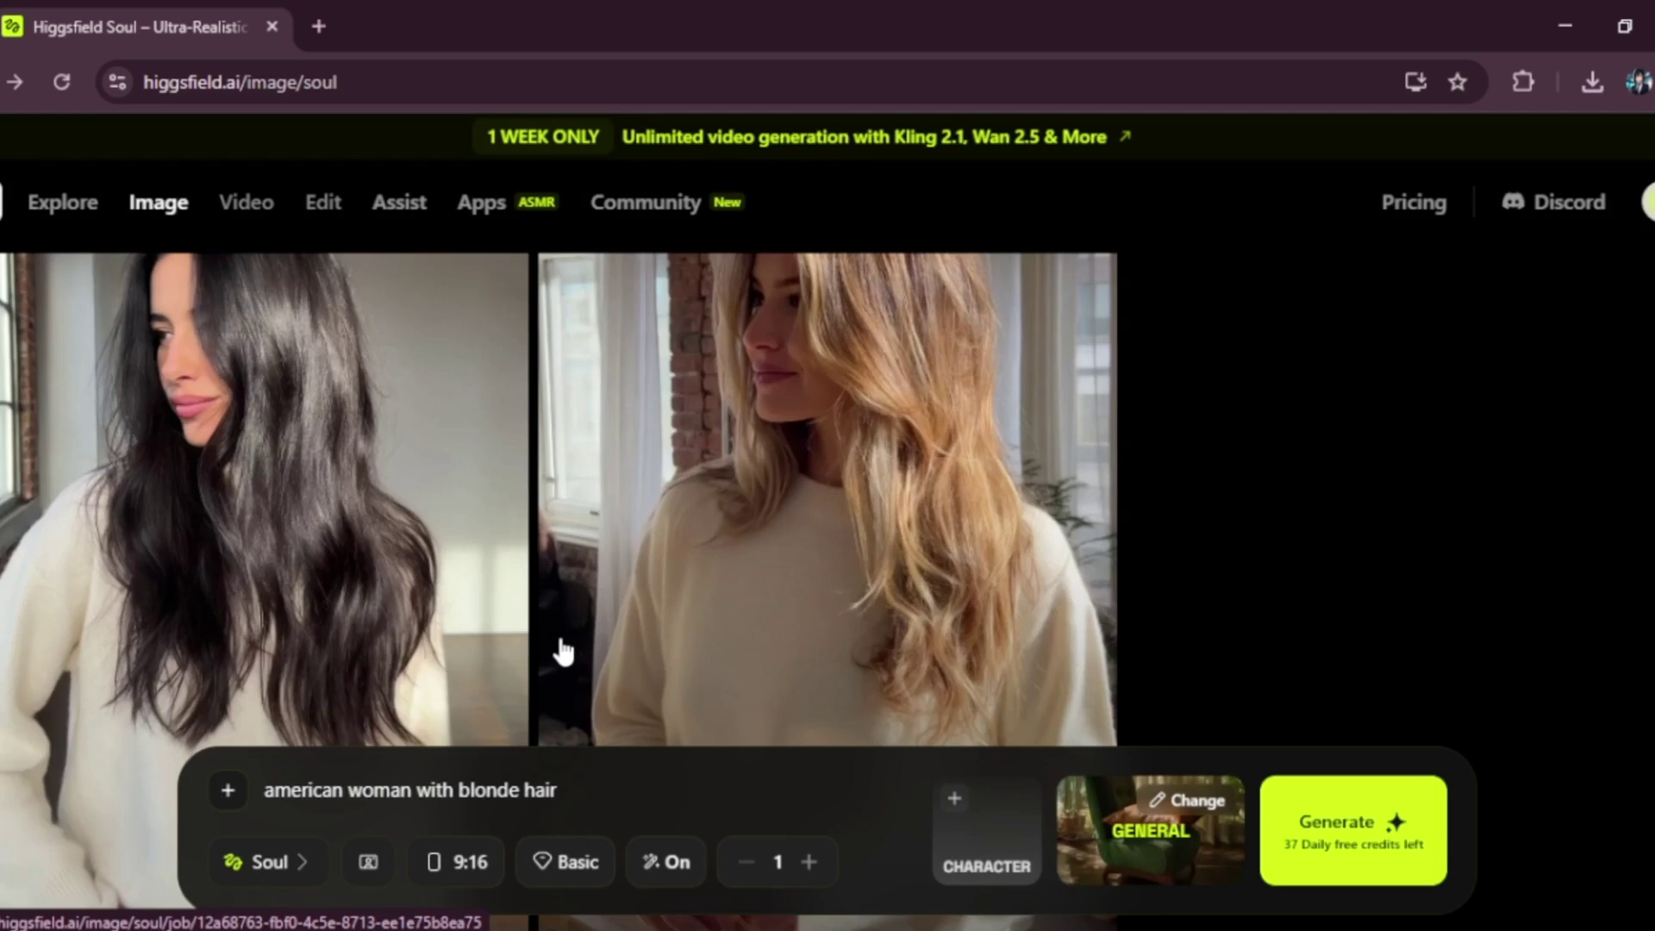
scroll(327, 515, down, 2)
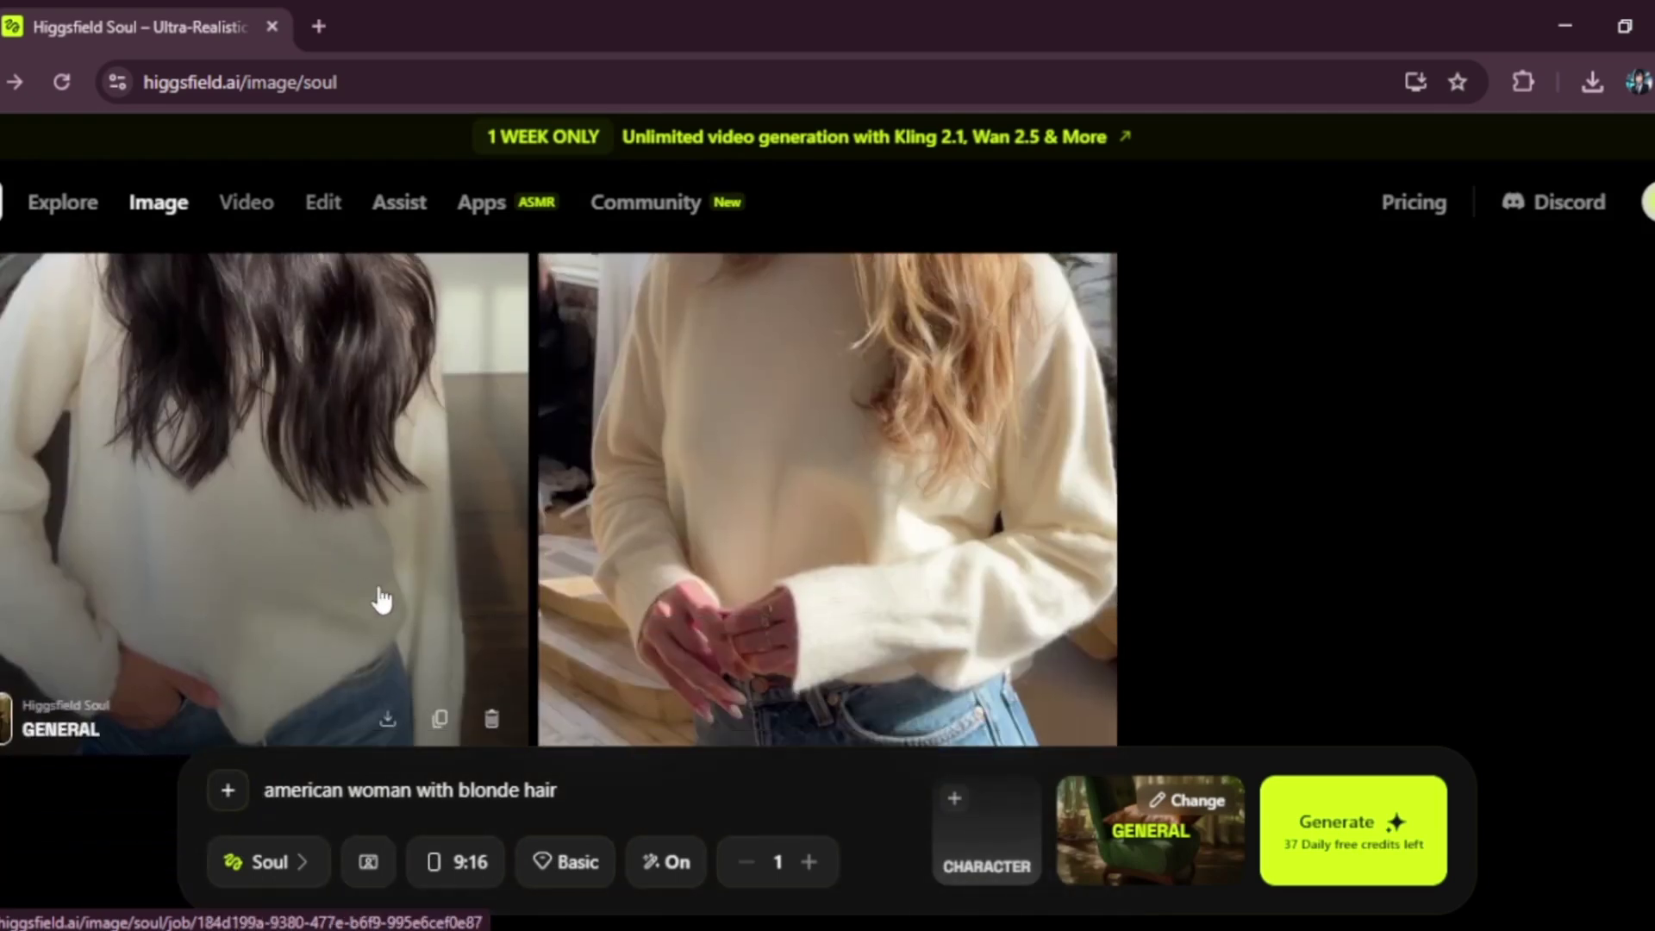
click(391, 718)
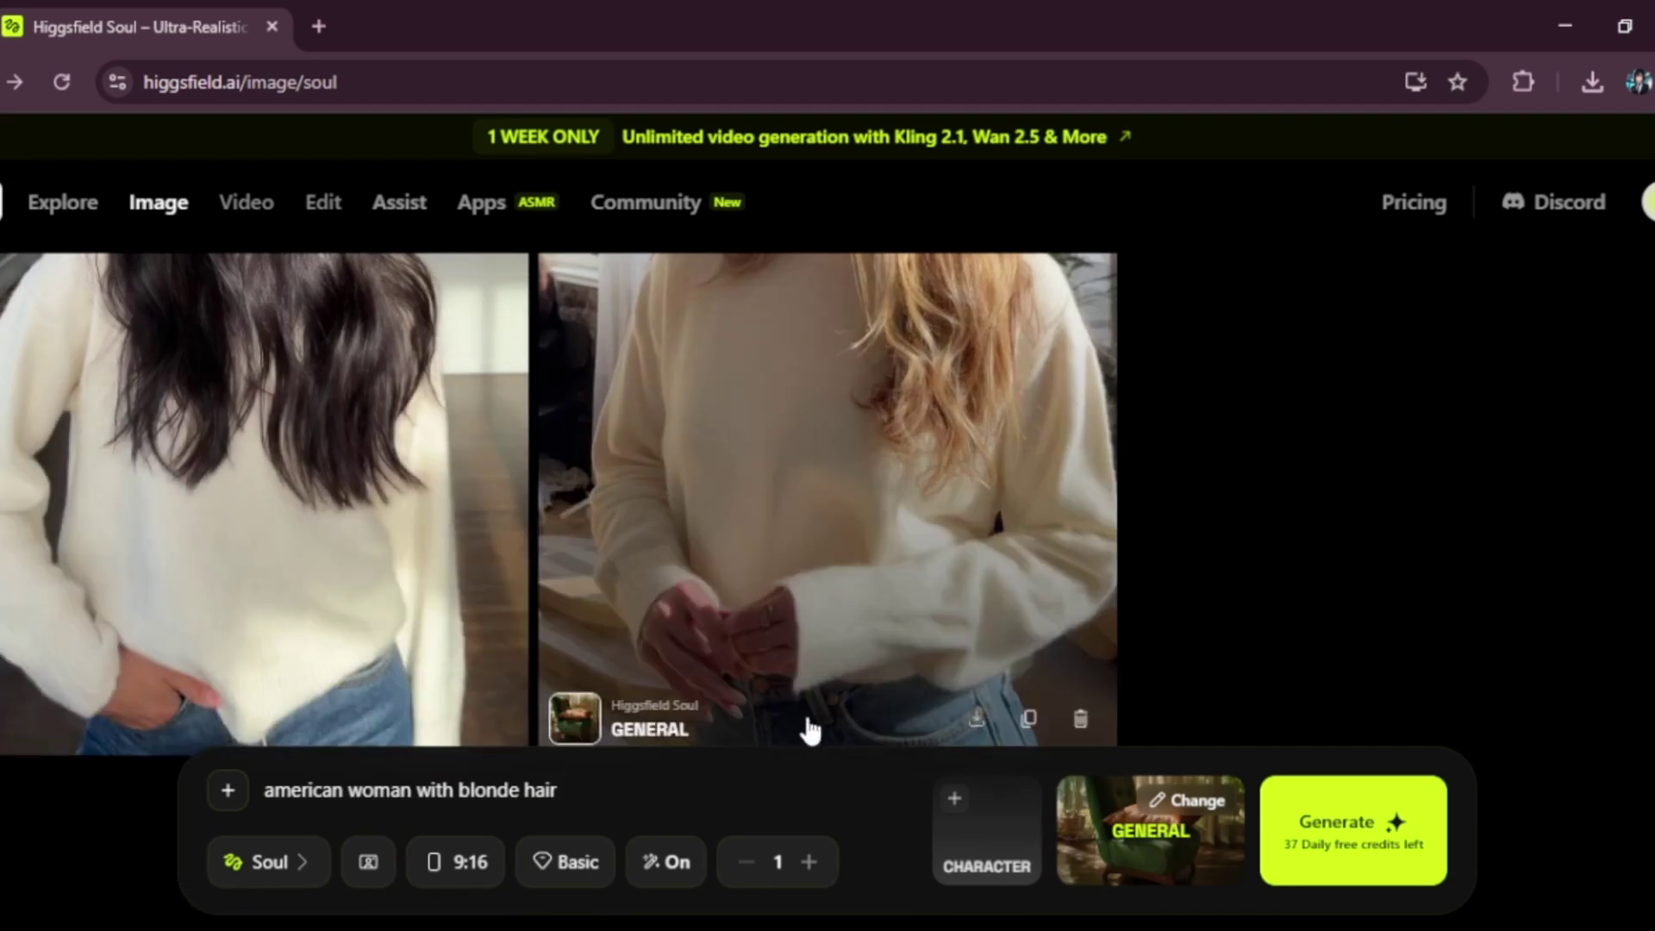
click(976, 721)
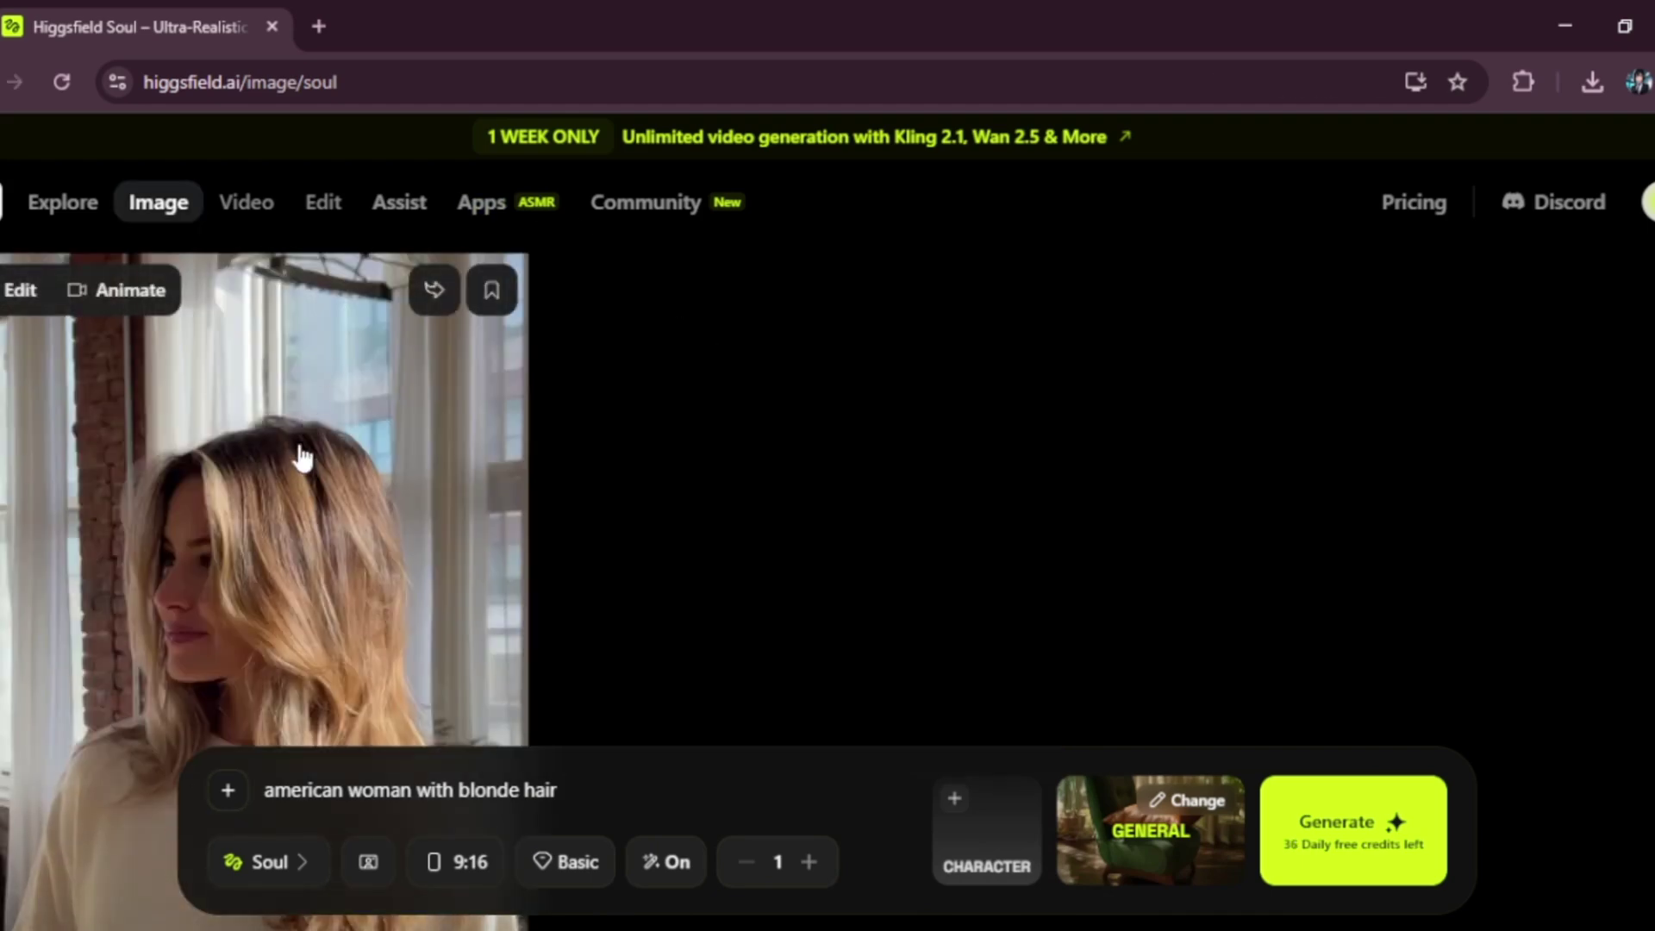
click(300, 456)
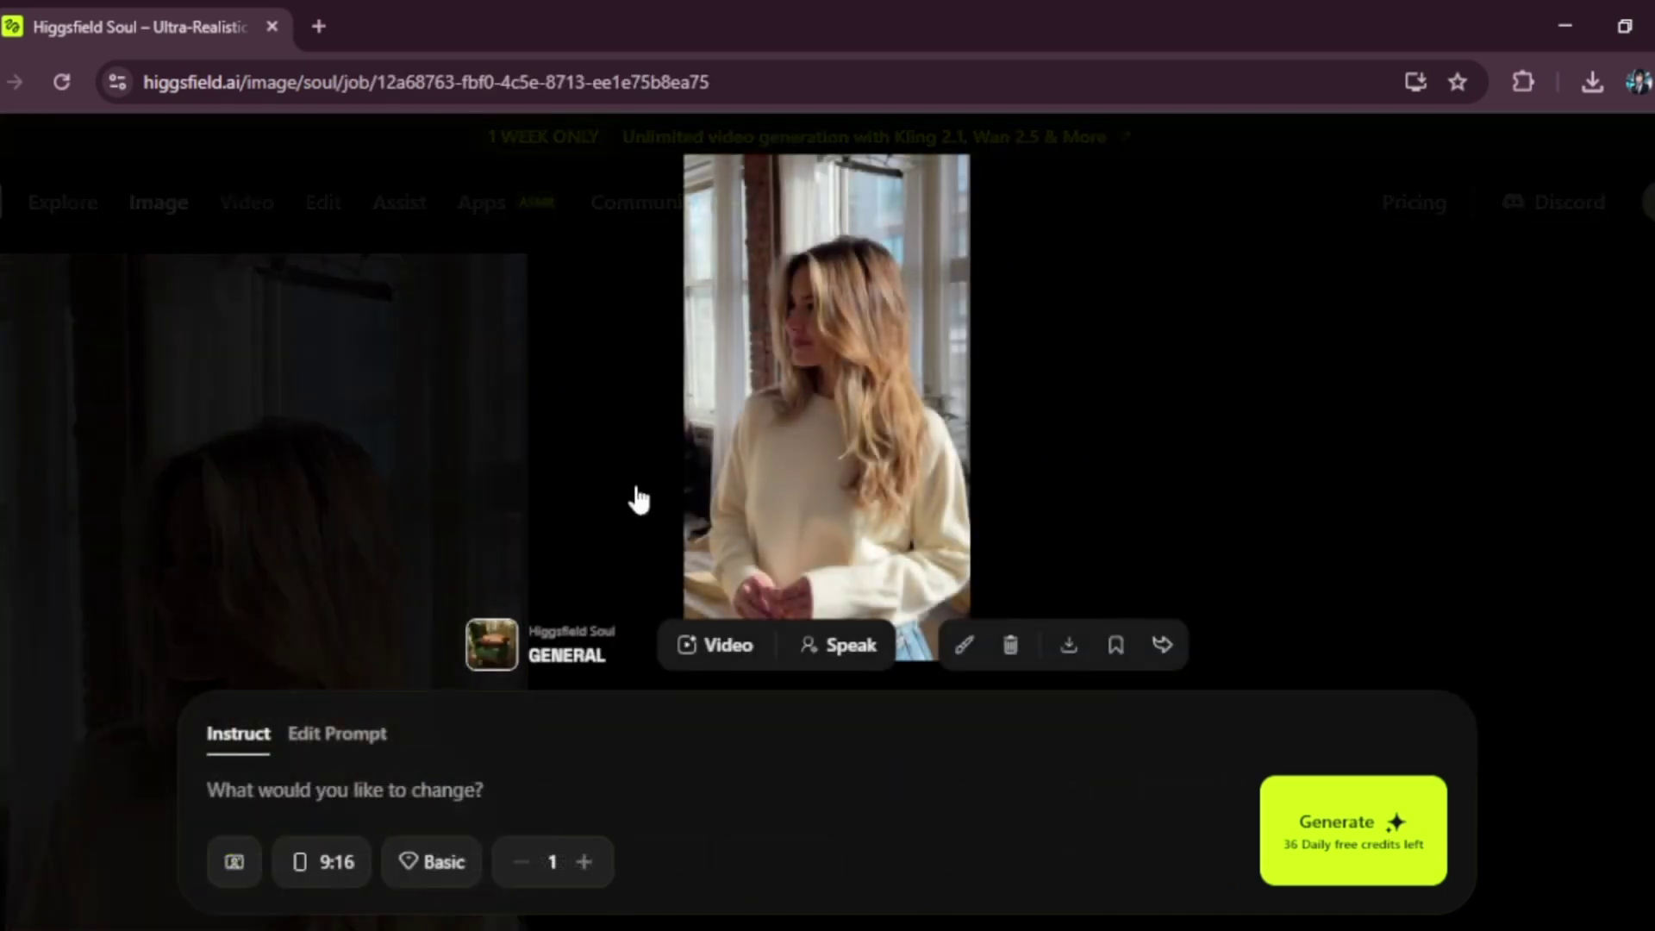
Generate a Wan 2.5 Fast video of the blonde portrait with prompt 'make her smile'.
click(705, 646)
click(251, 657)
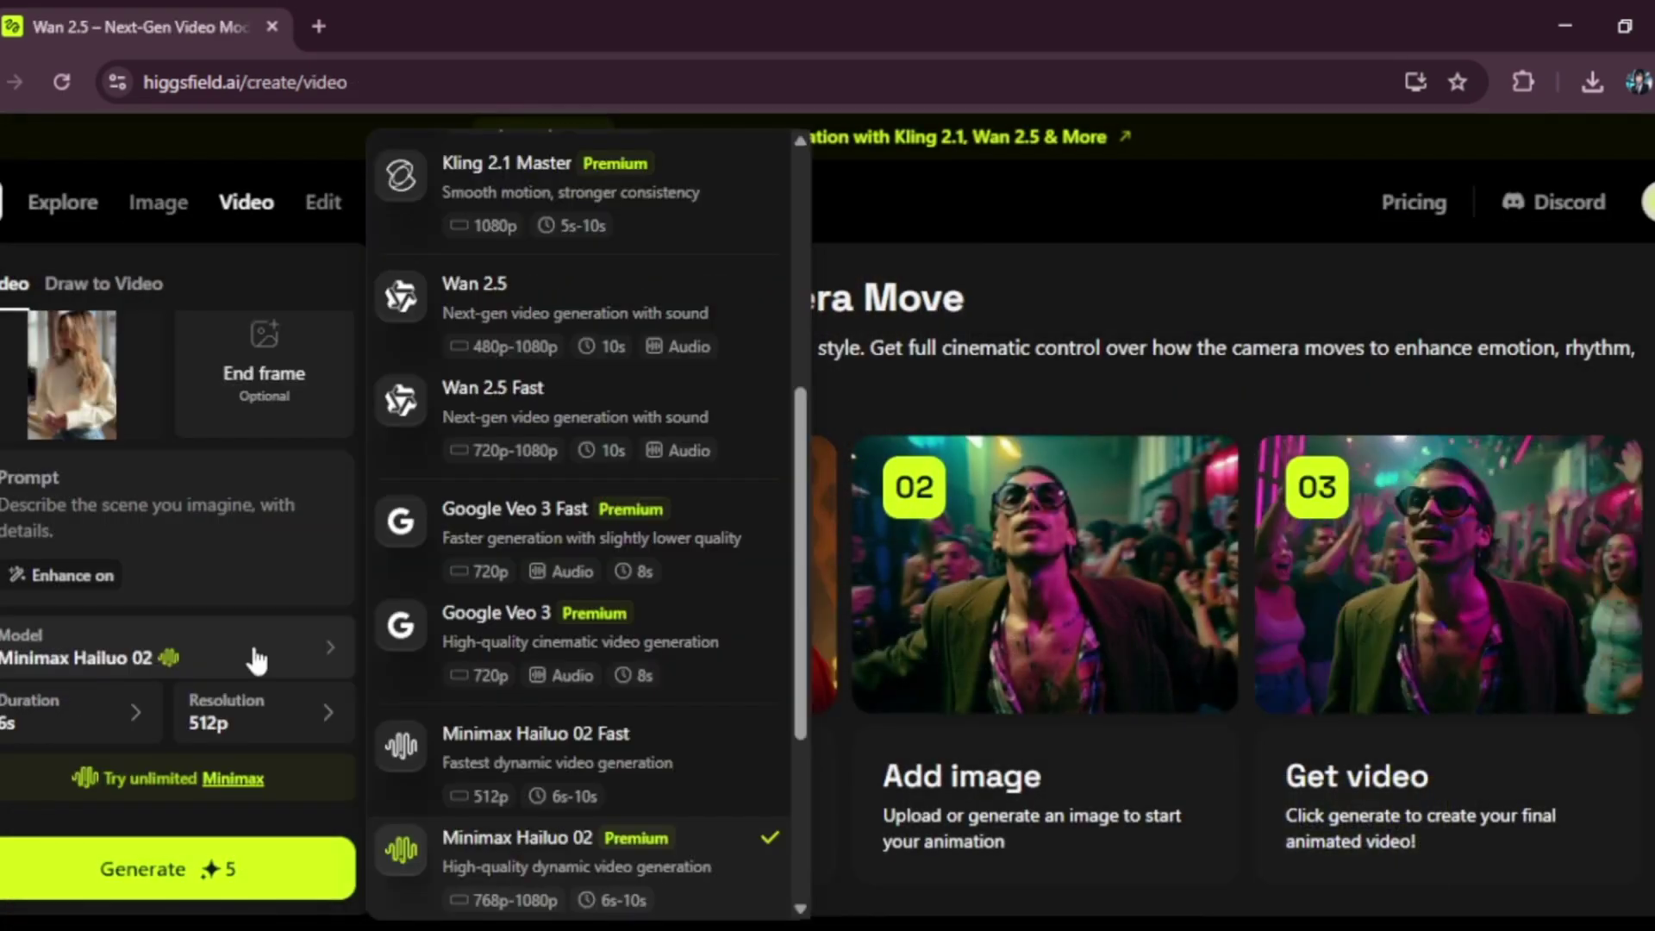
scroll(508, 533, down, 2)
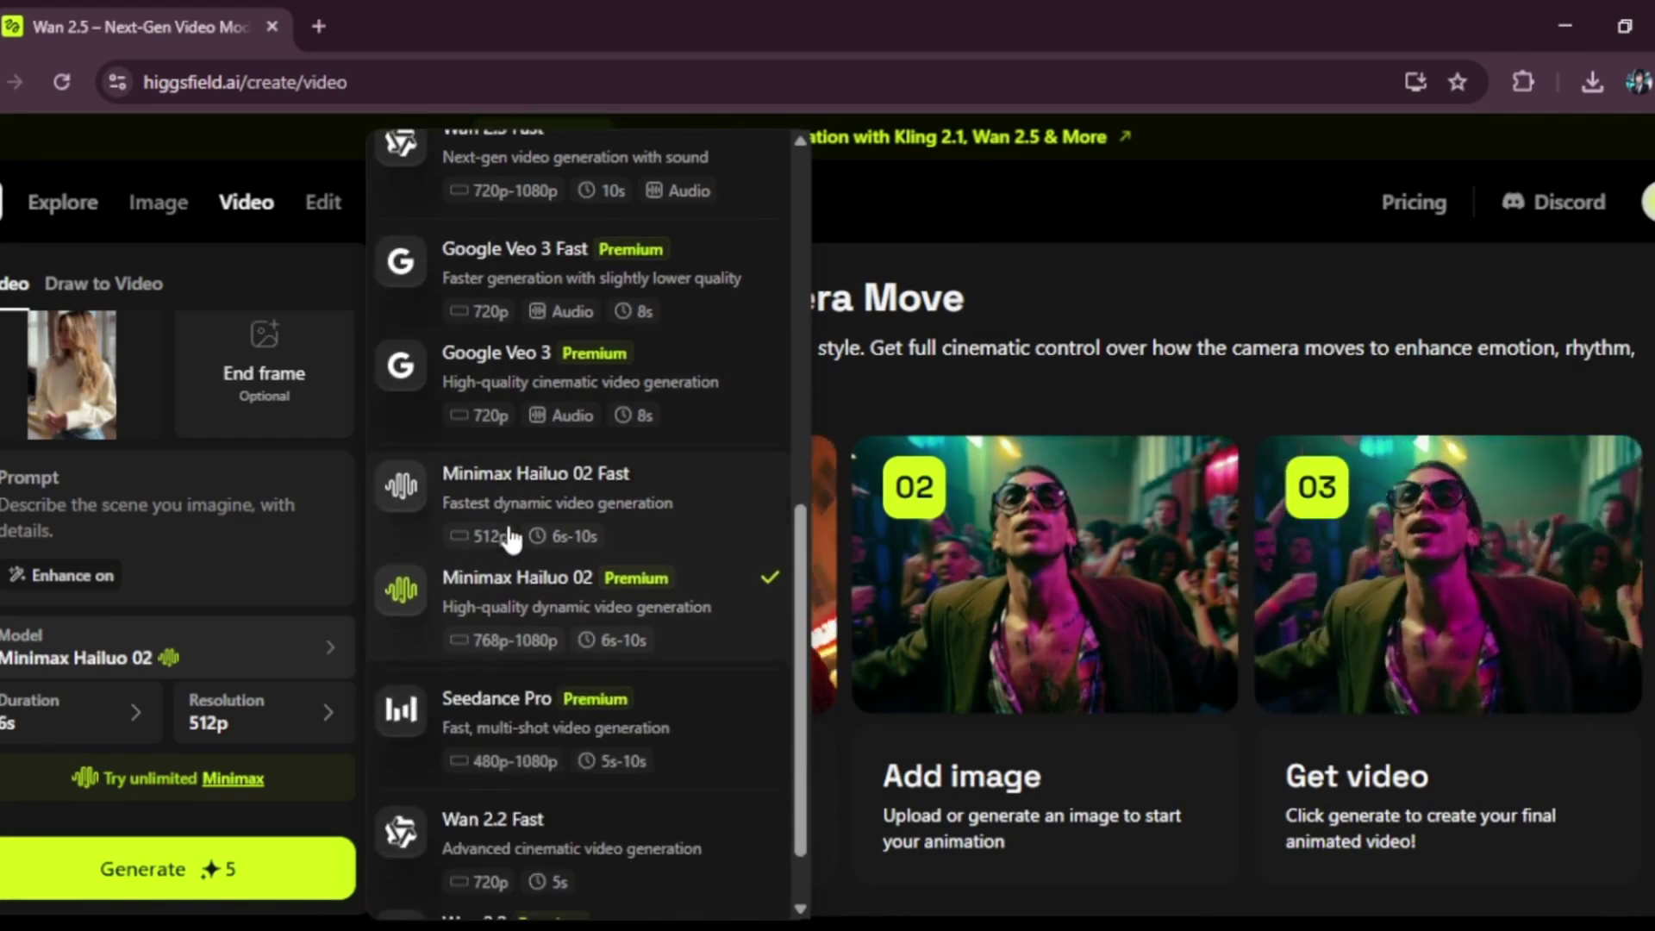
scroll(507, 533, up, 1)
scroll(510, 543, up, 1)
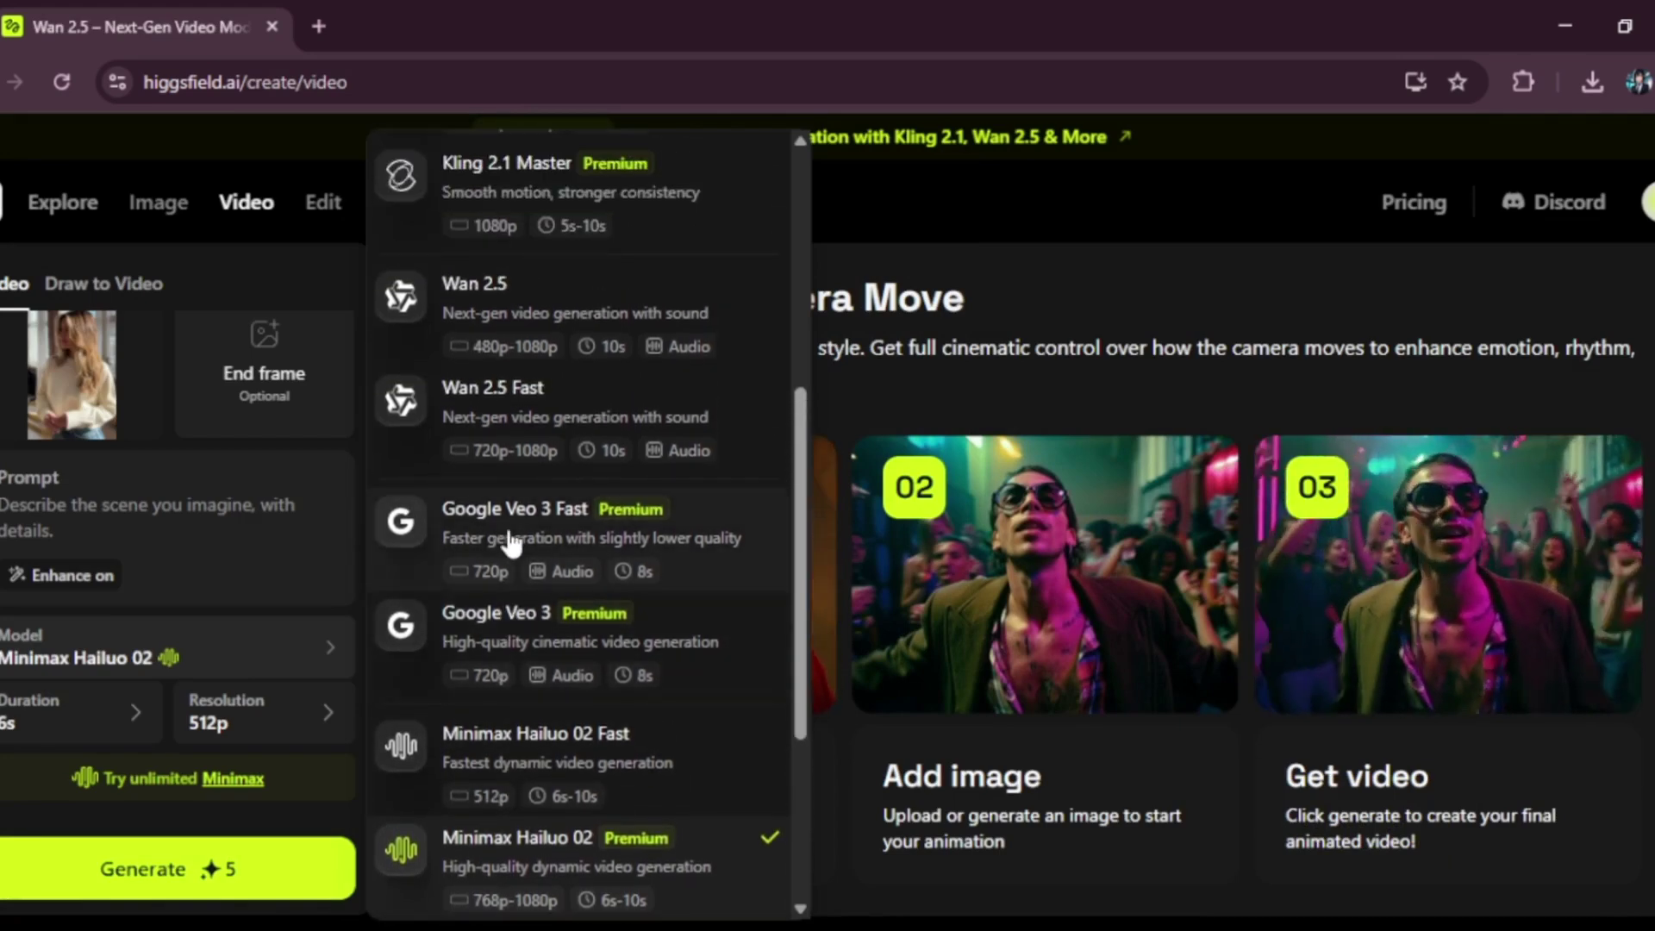
click(579, 417)
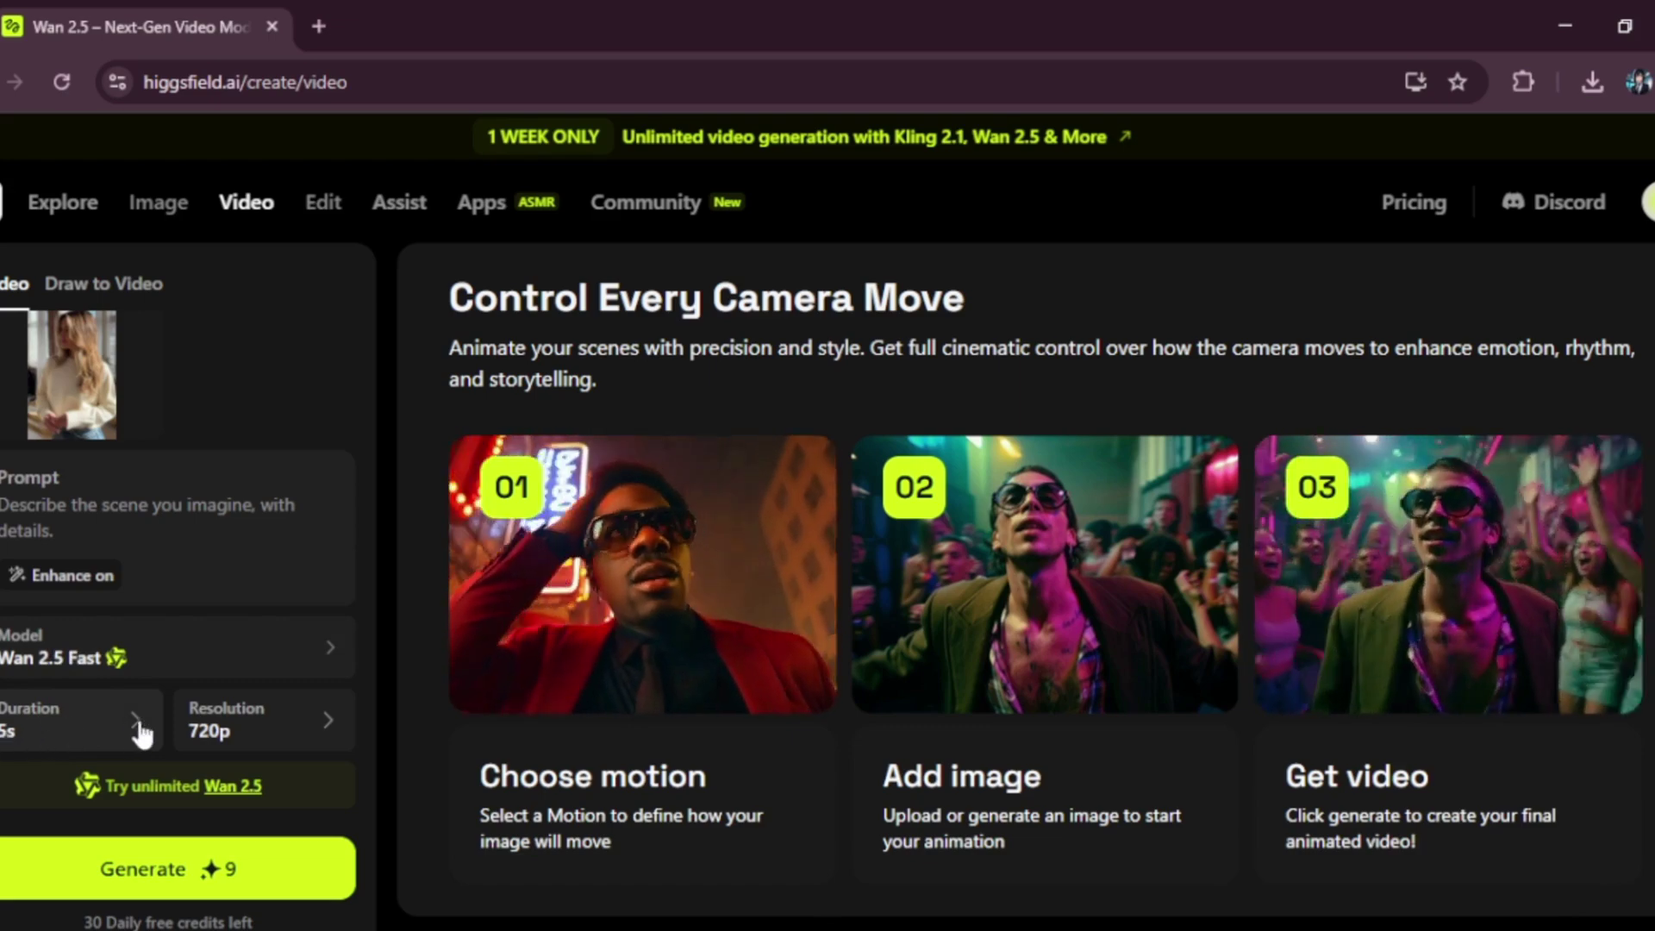
click(137, 518)
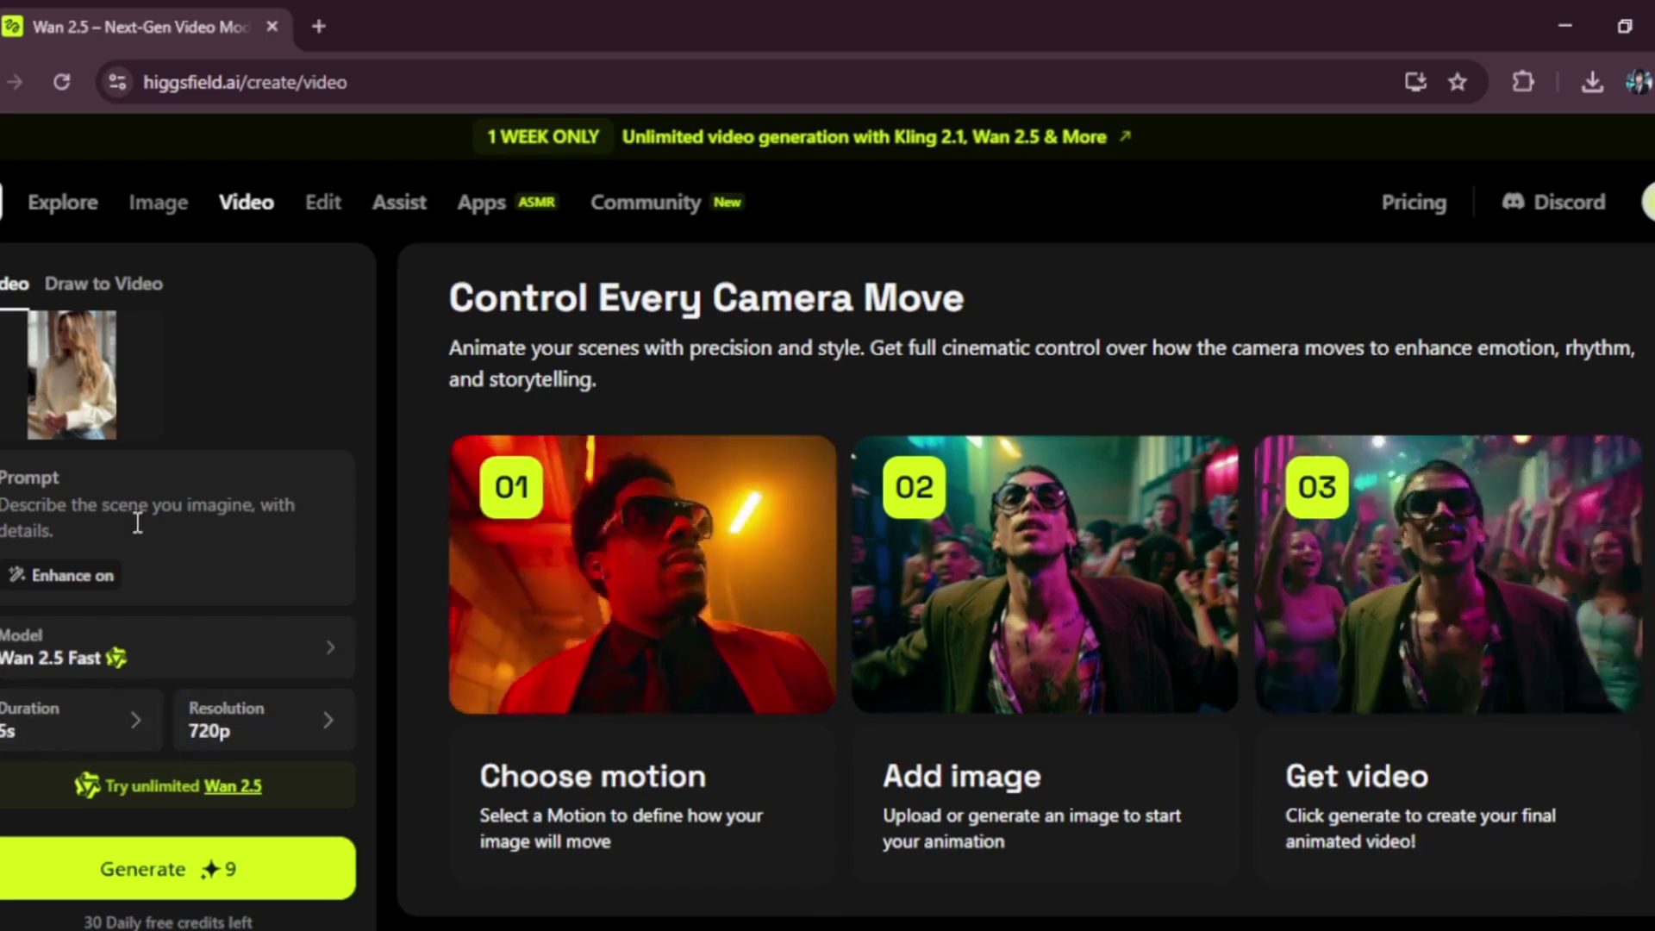
text(make her smile)
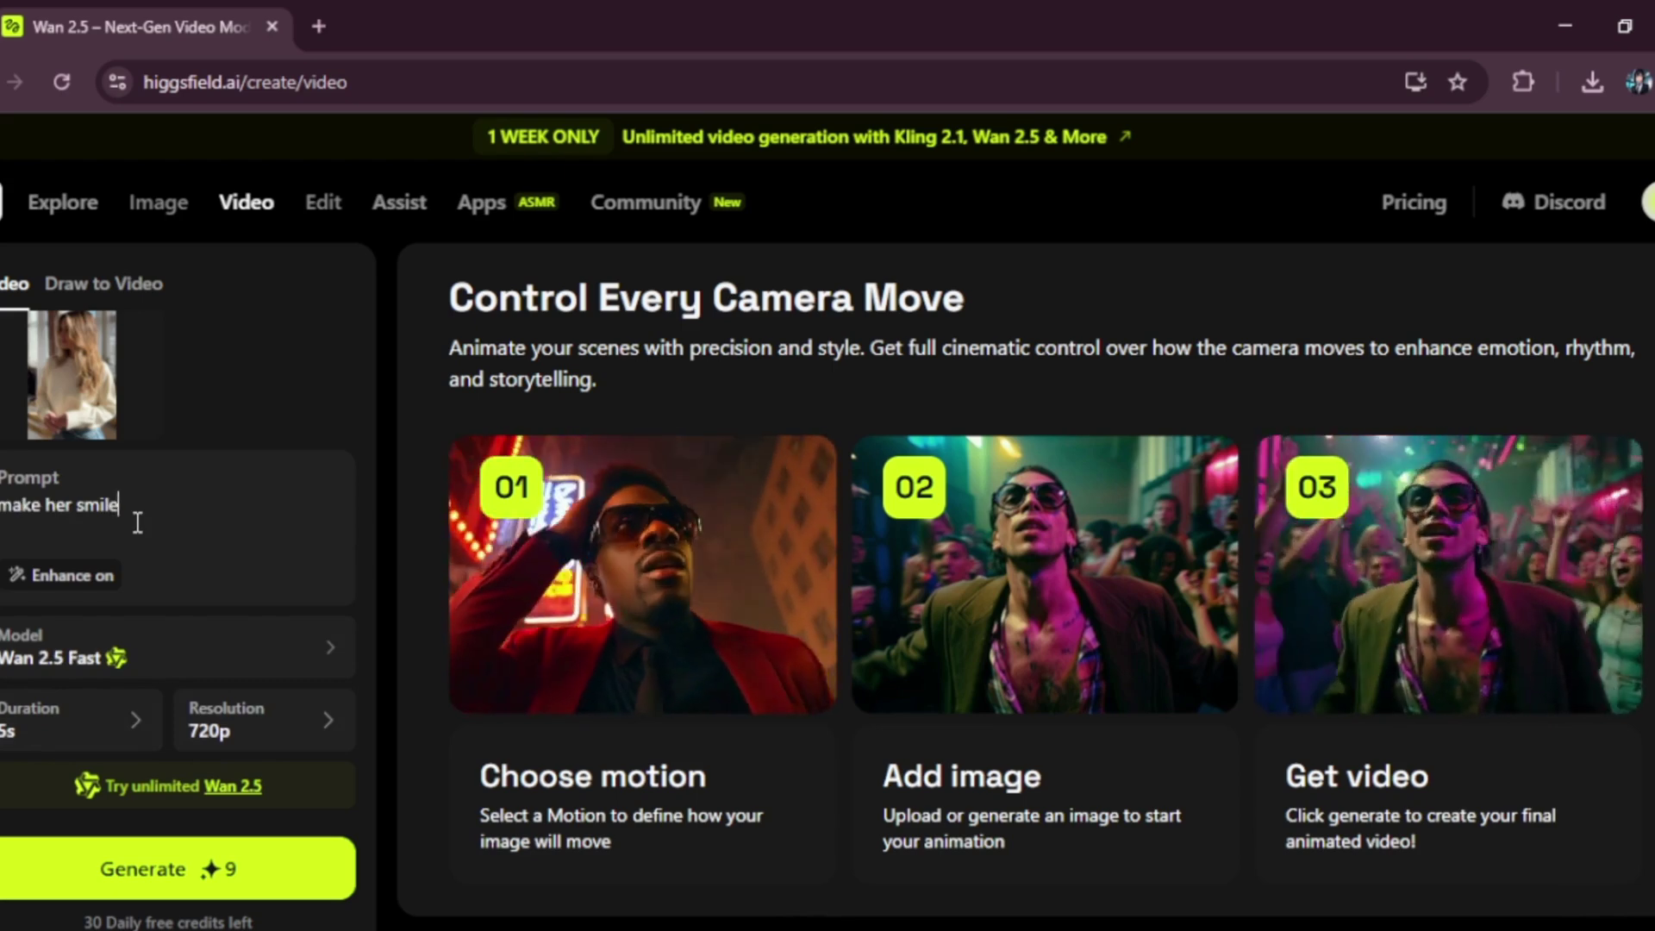
click(179, 860)
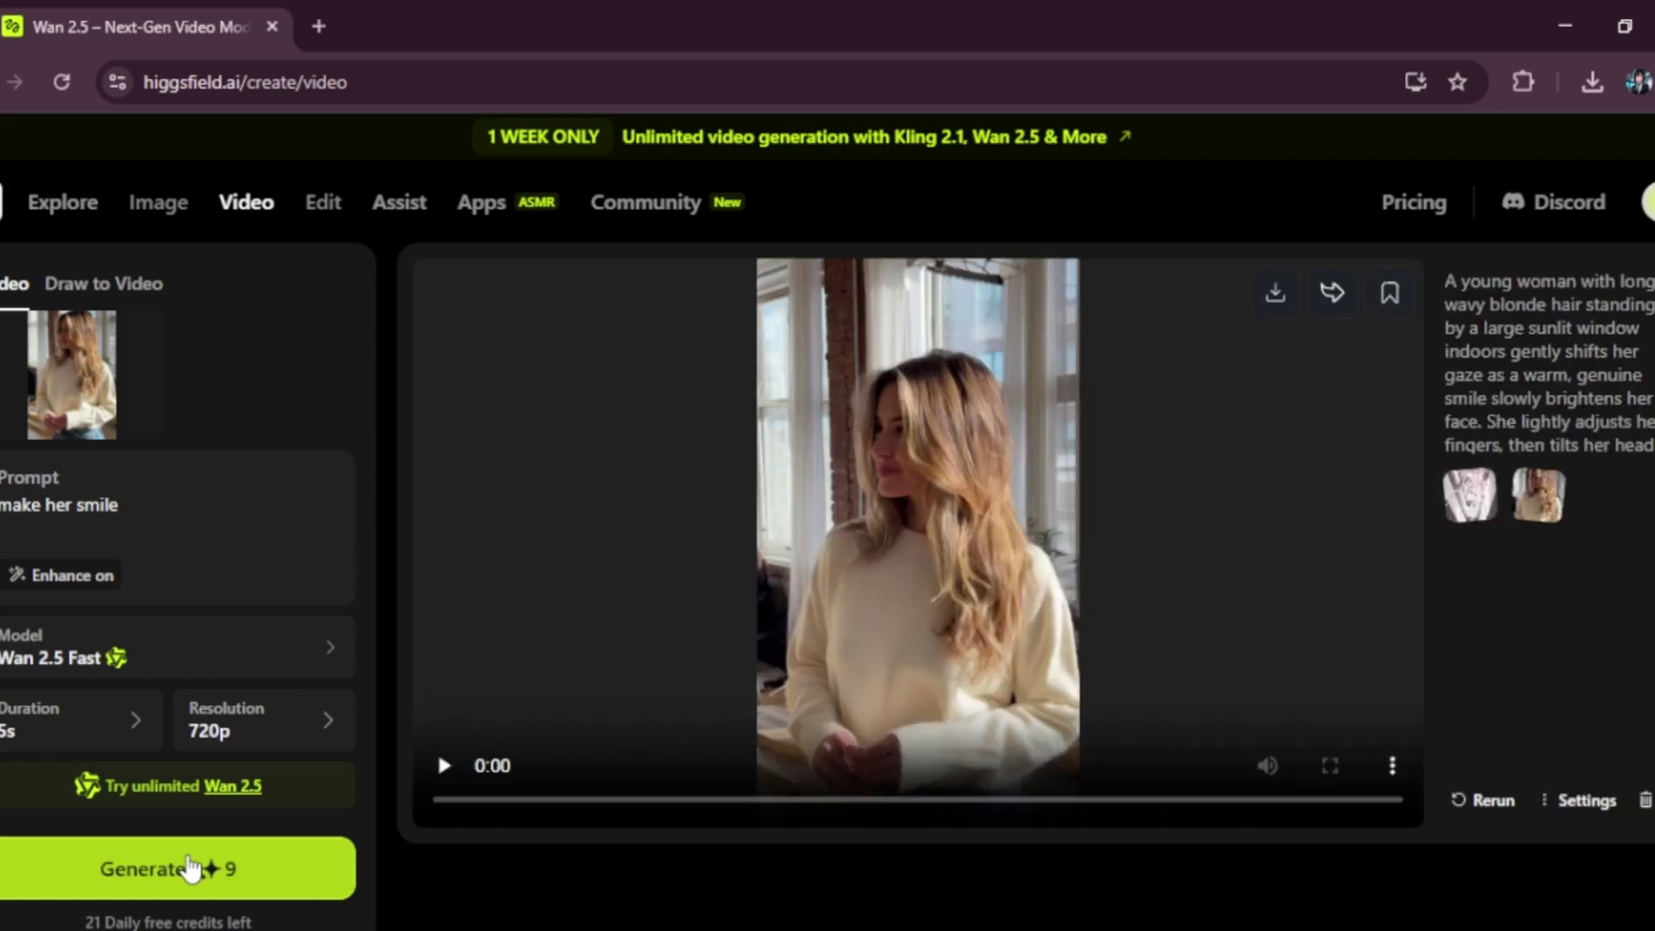
Play the smiling Wan 2.5 Fast video through to its end.
click(446, 766)
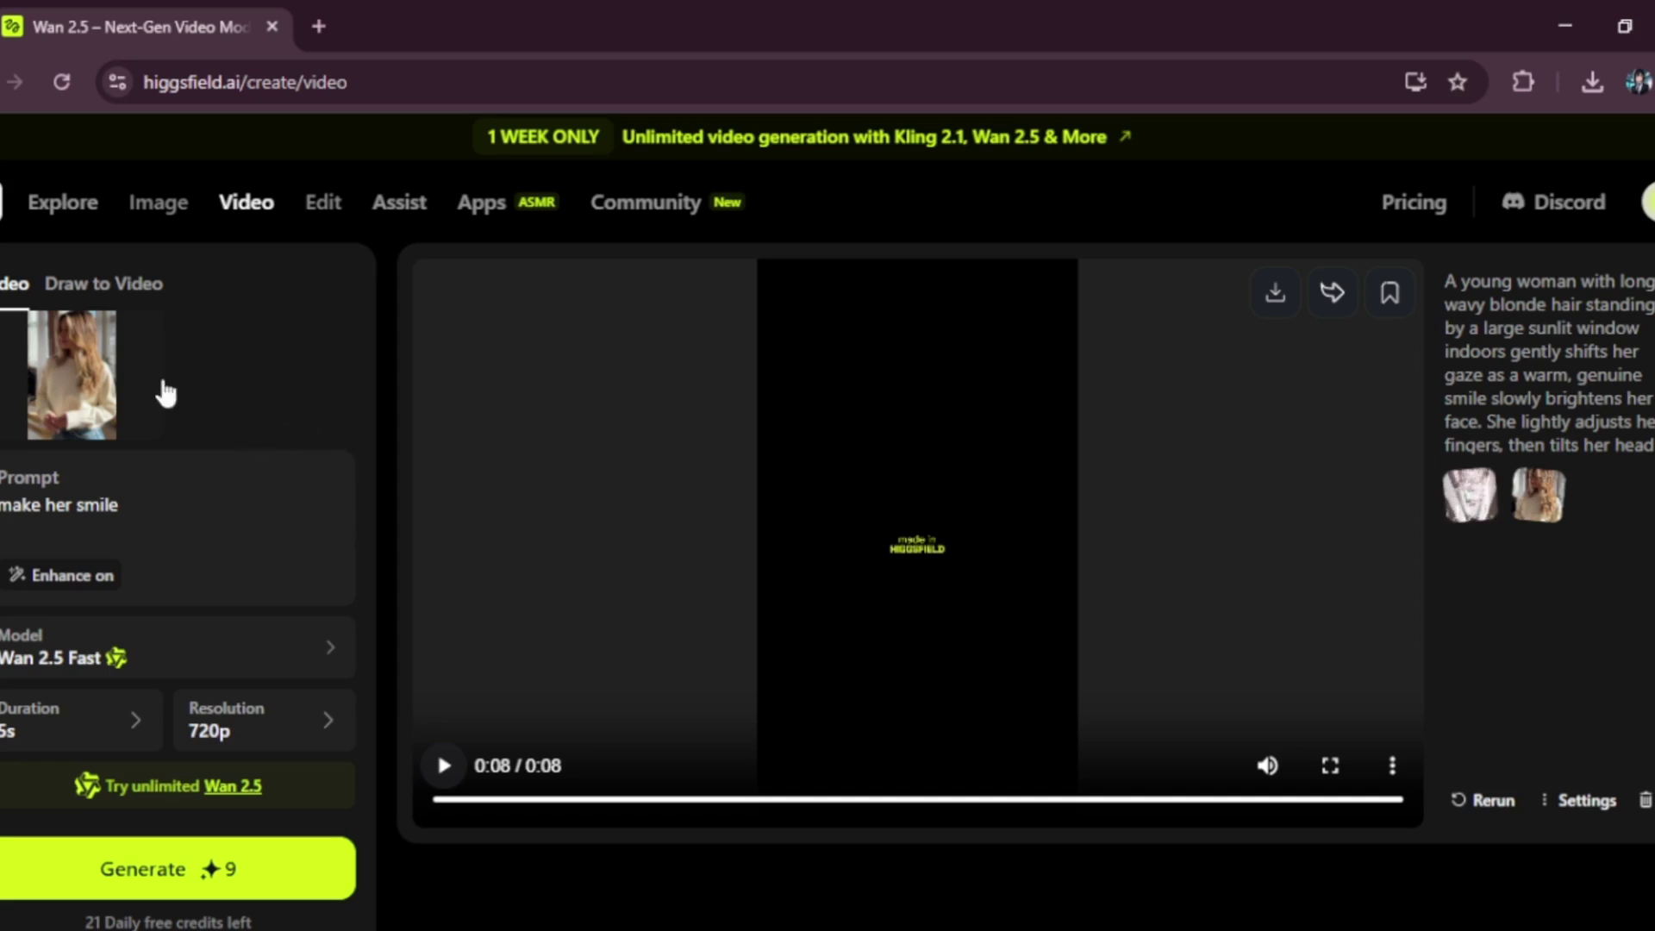
click(120, 284)
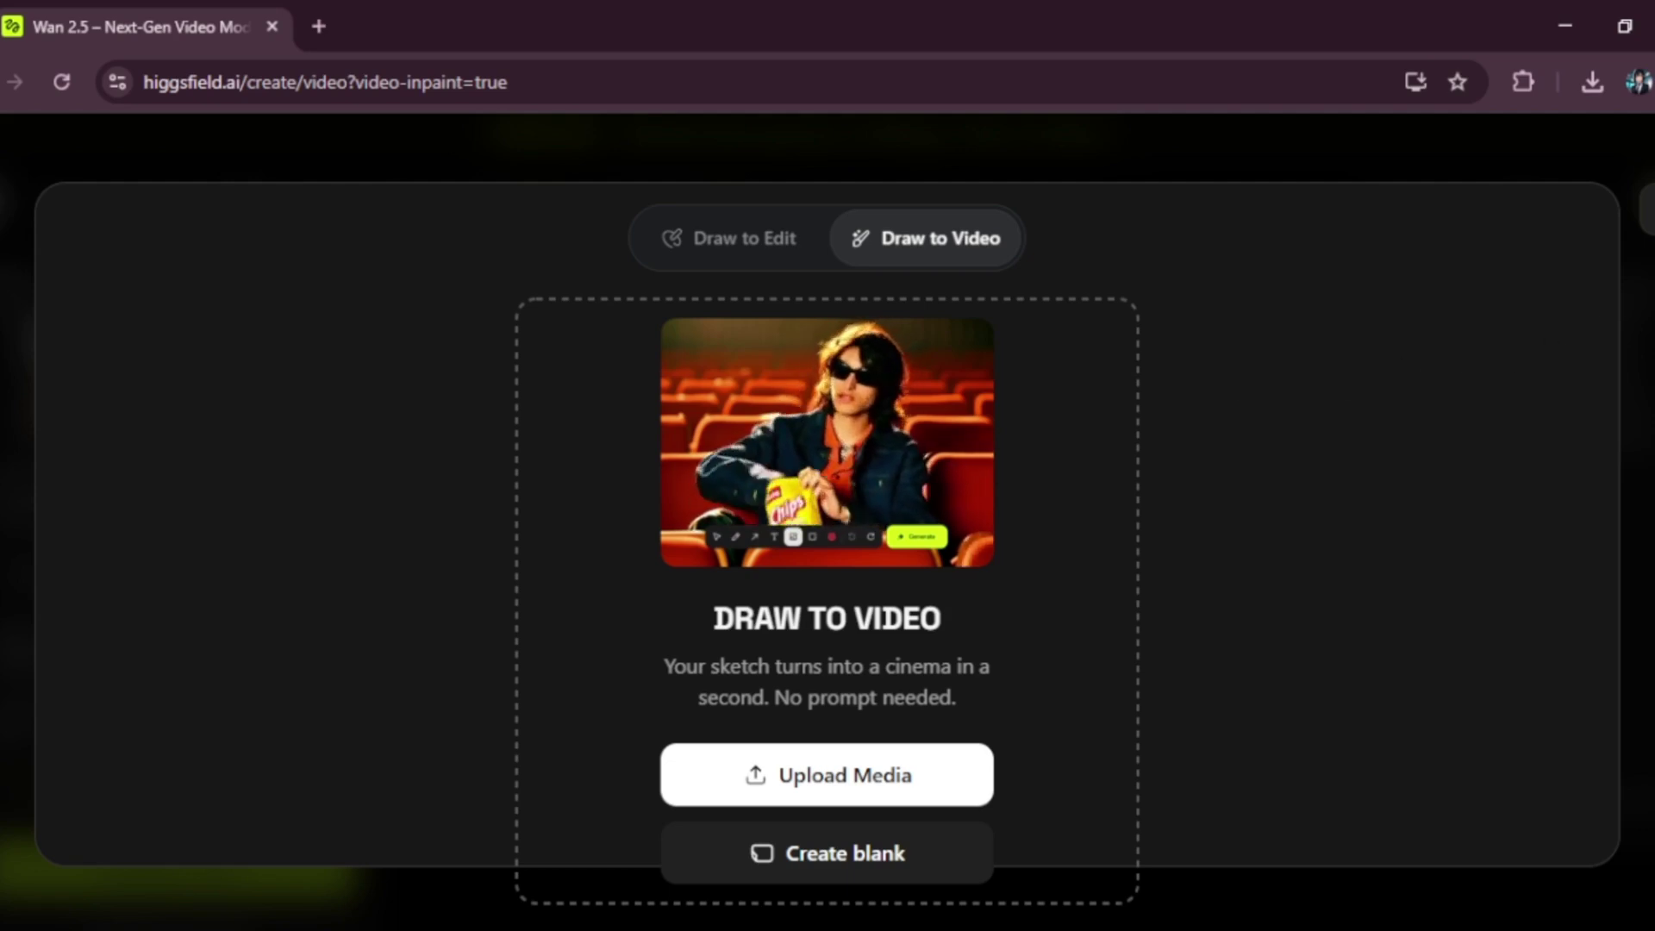
key(Escape)
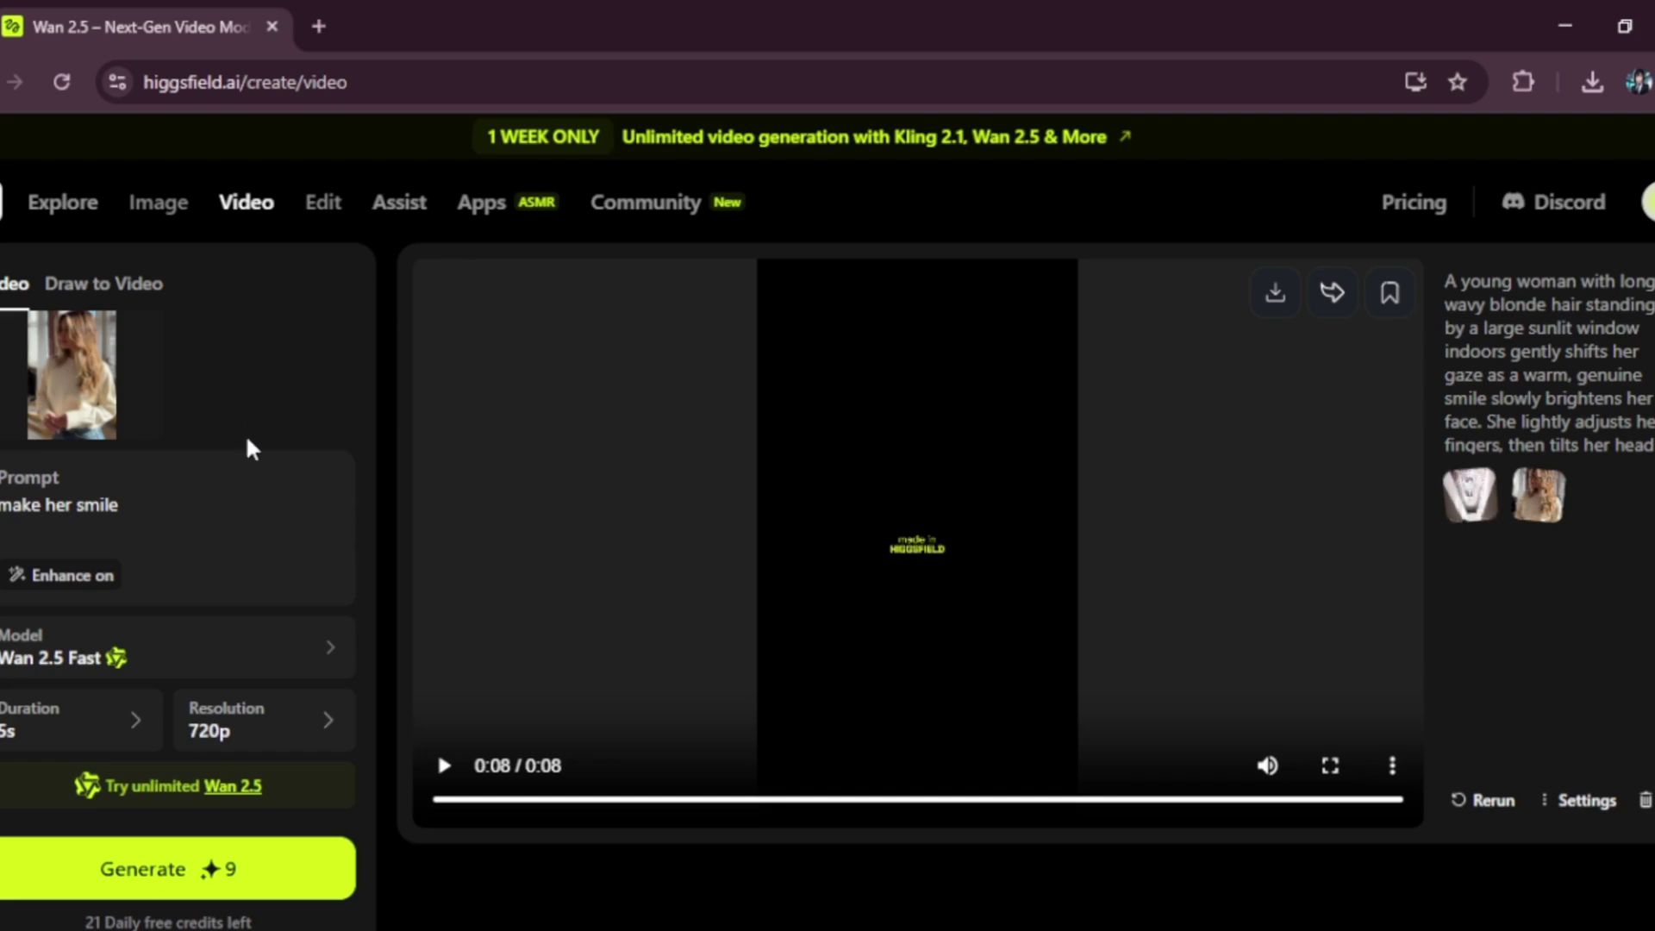
Browse the Community gallery, then visit the Assist chat page.
click(647, 203)
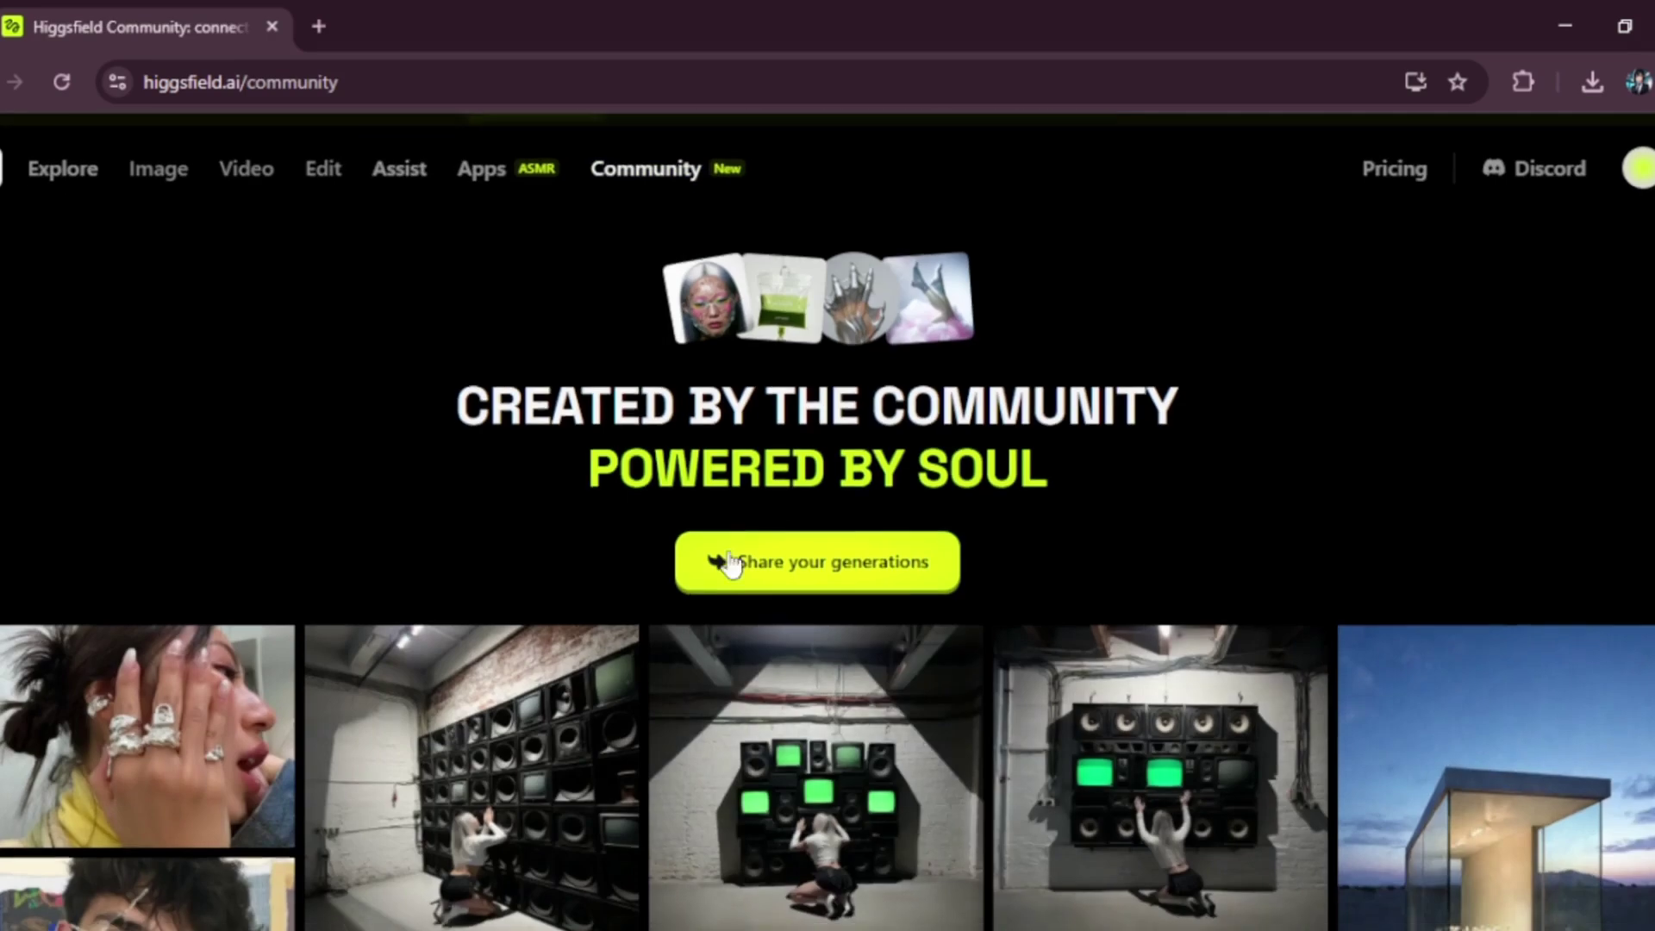
scroll(687, 554, down, 2)
scroll(687, 565, down, 2)
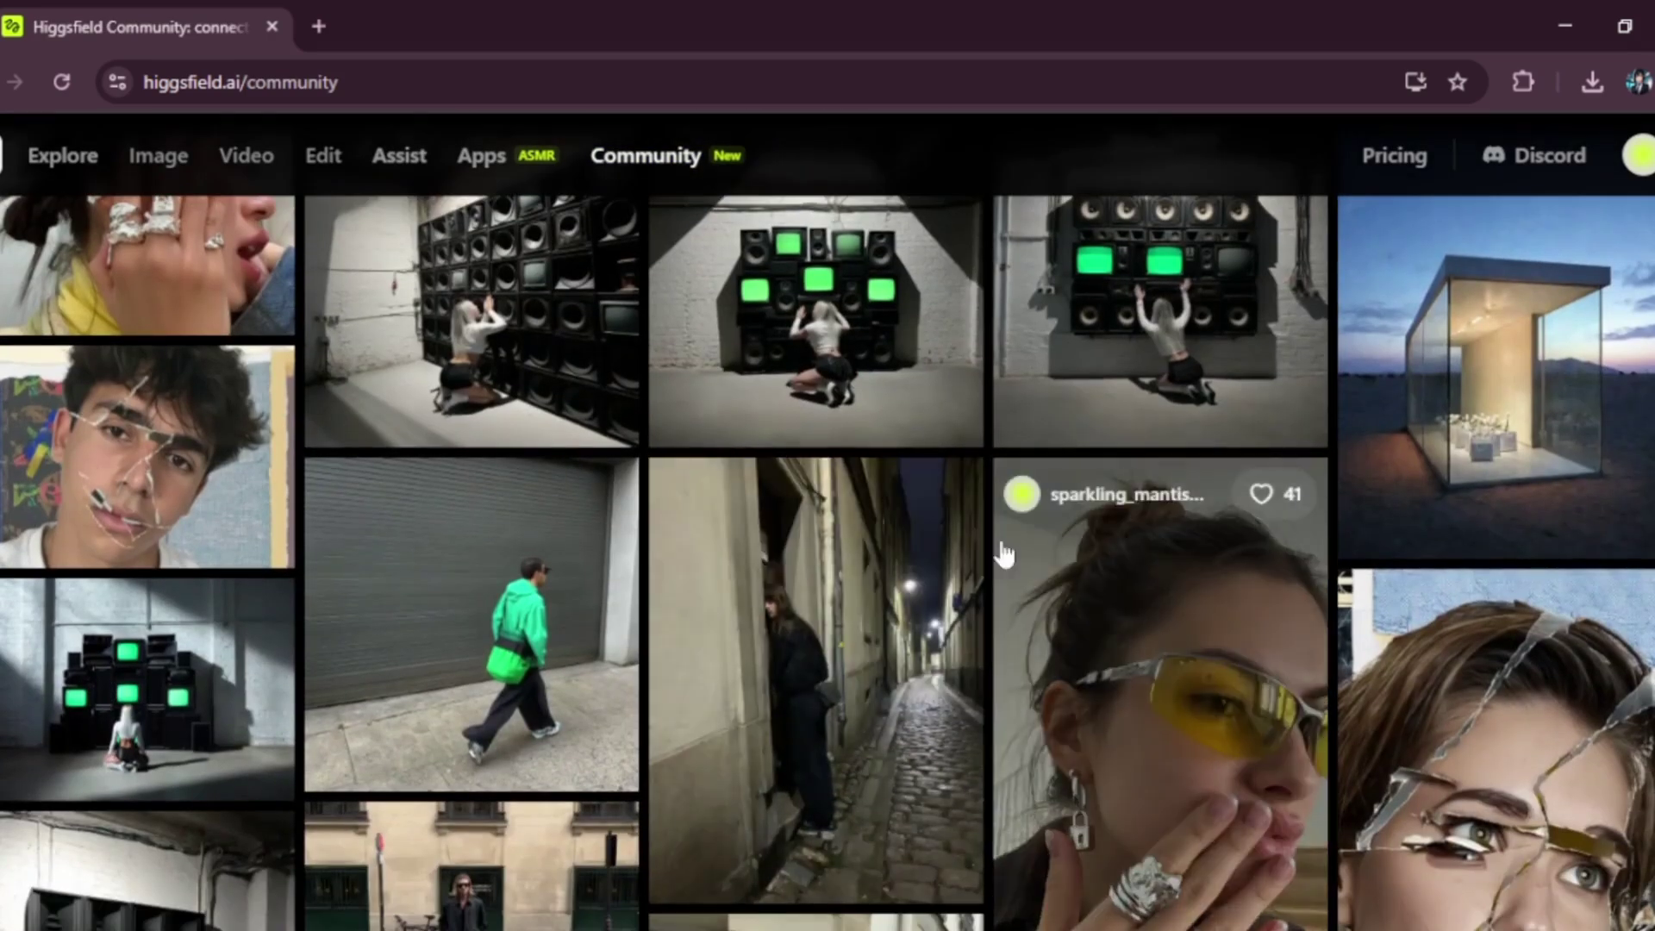
scroll(1094, 653, down, 2)
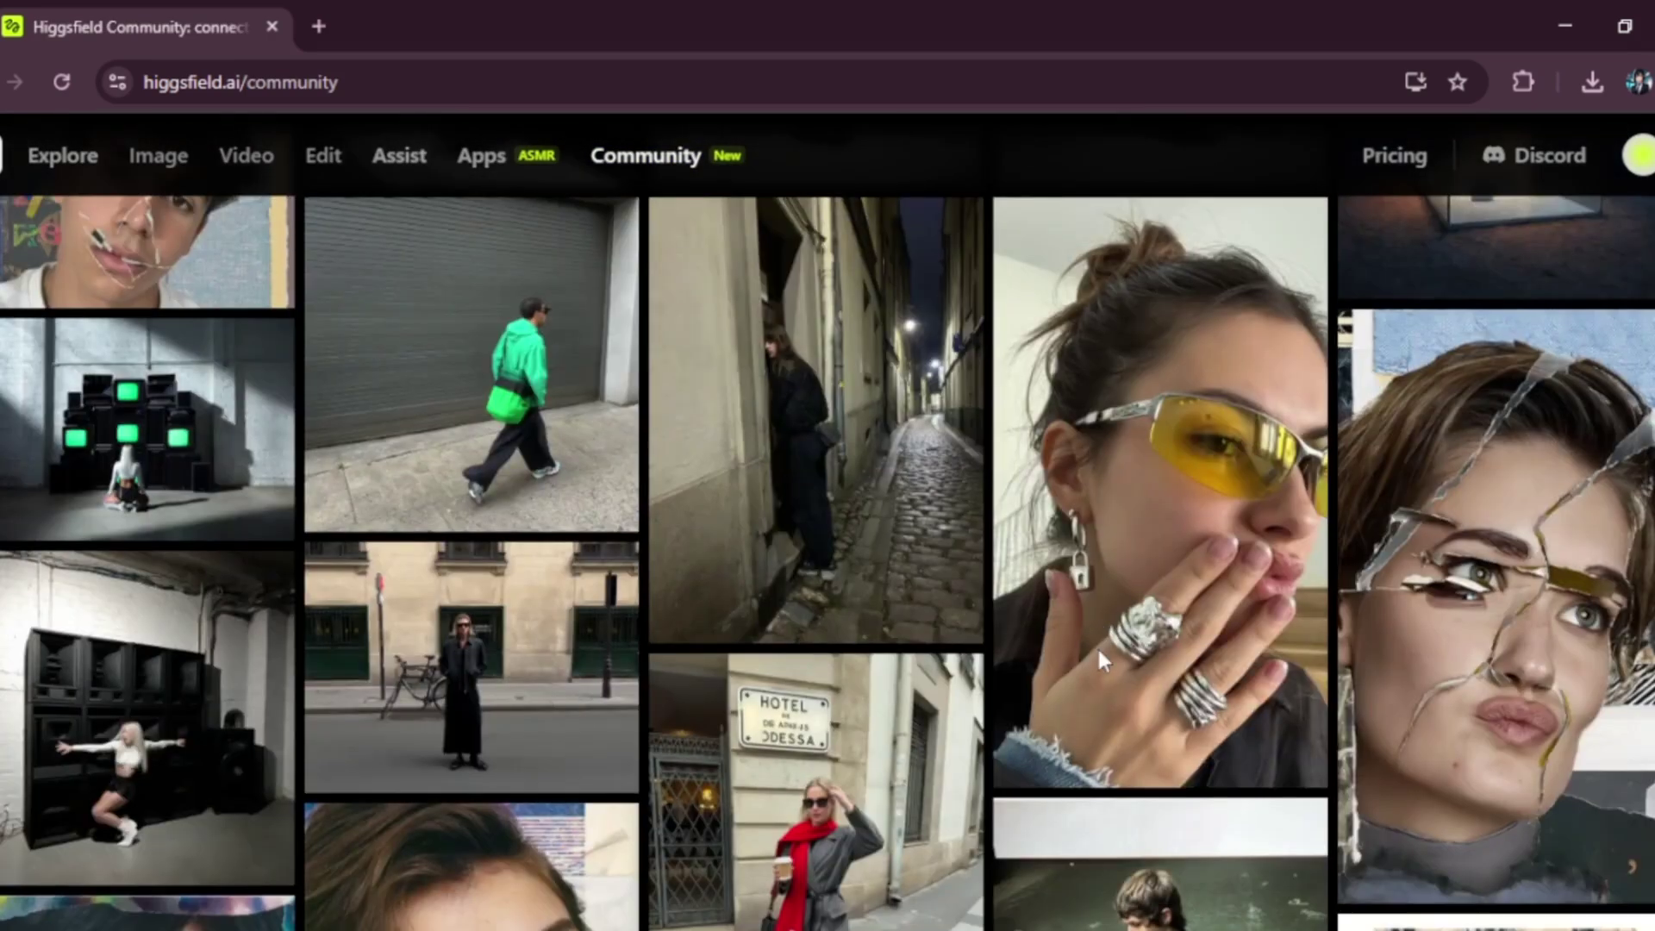
click(428, 191)
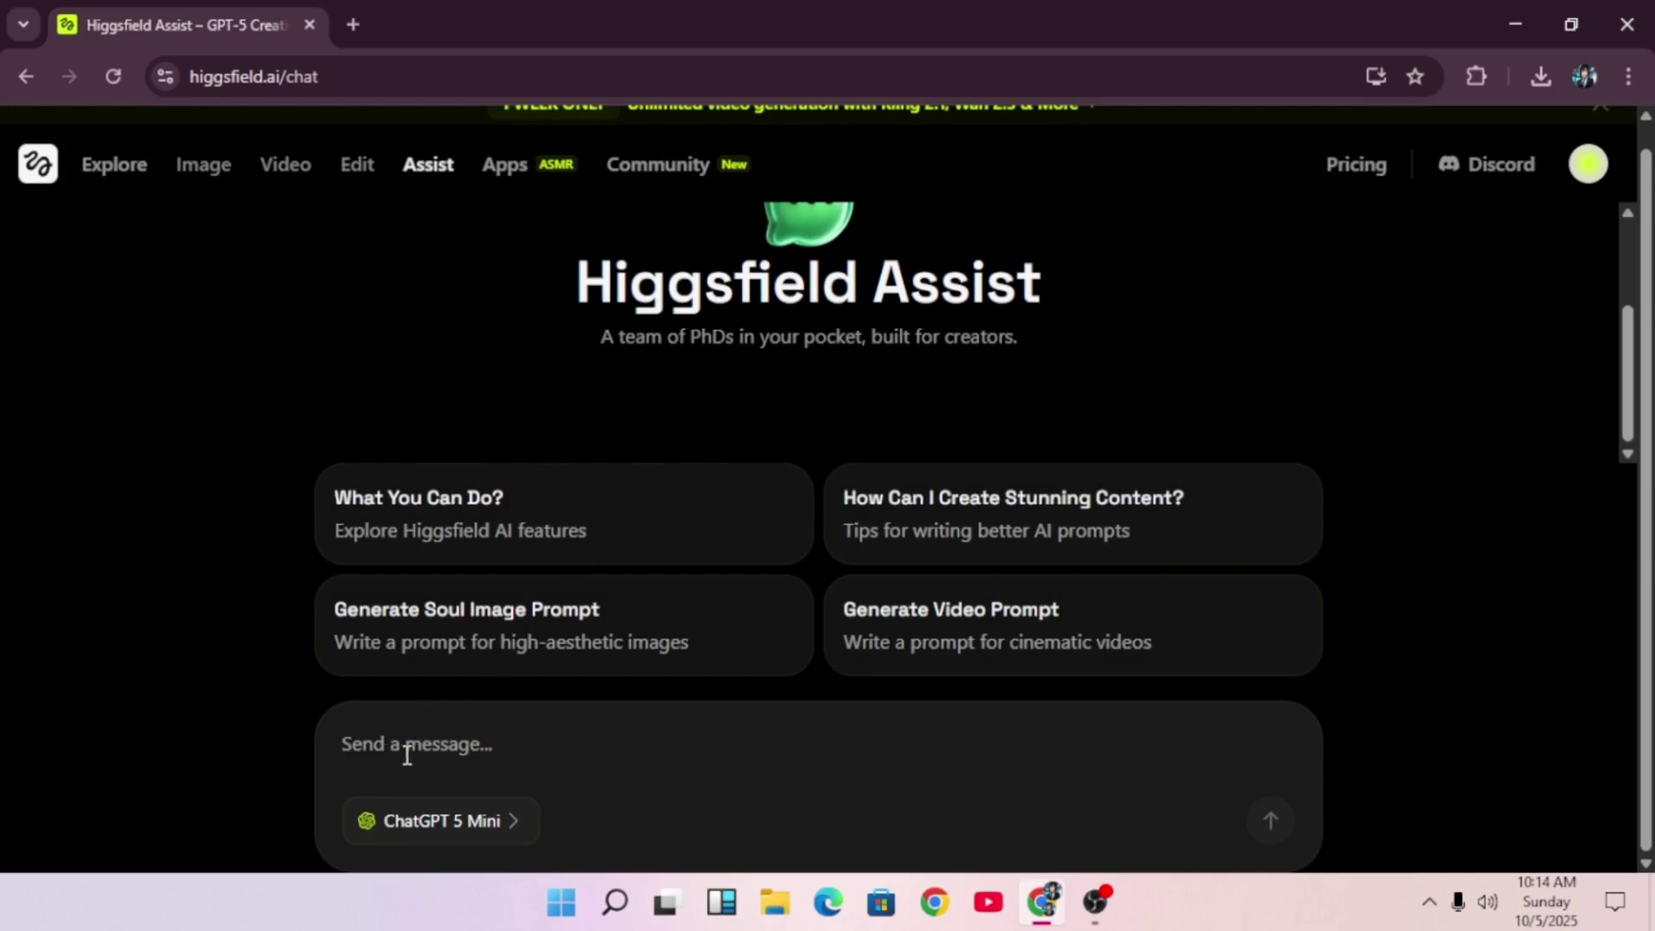
text(N)
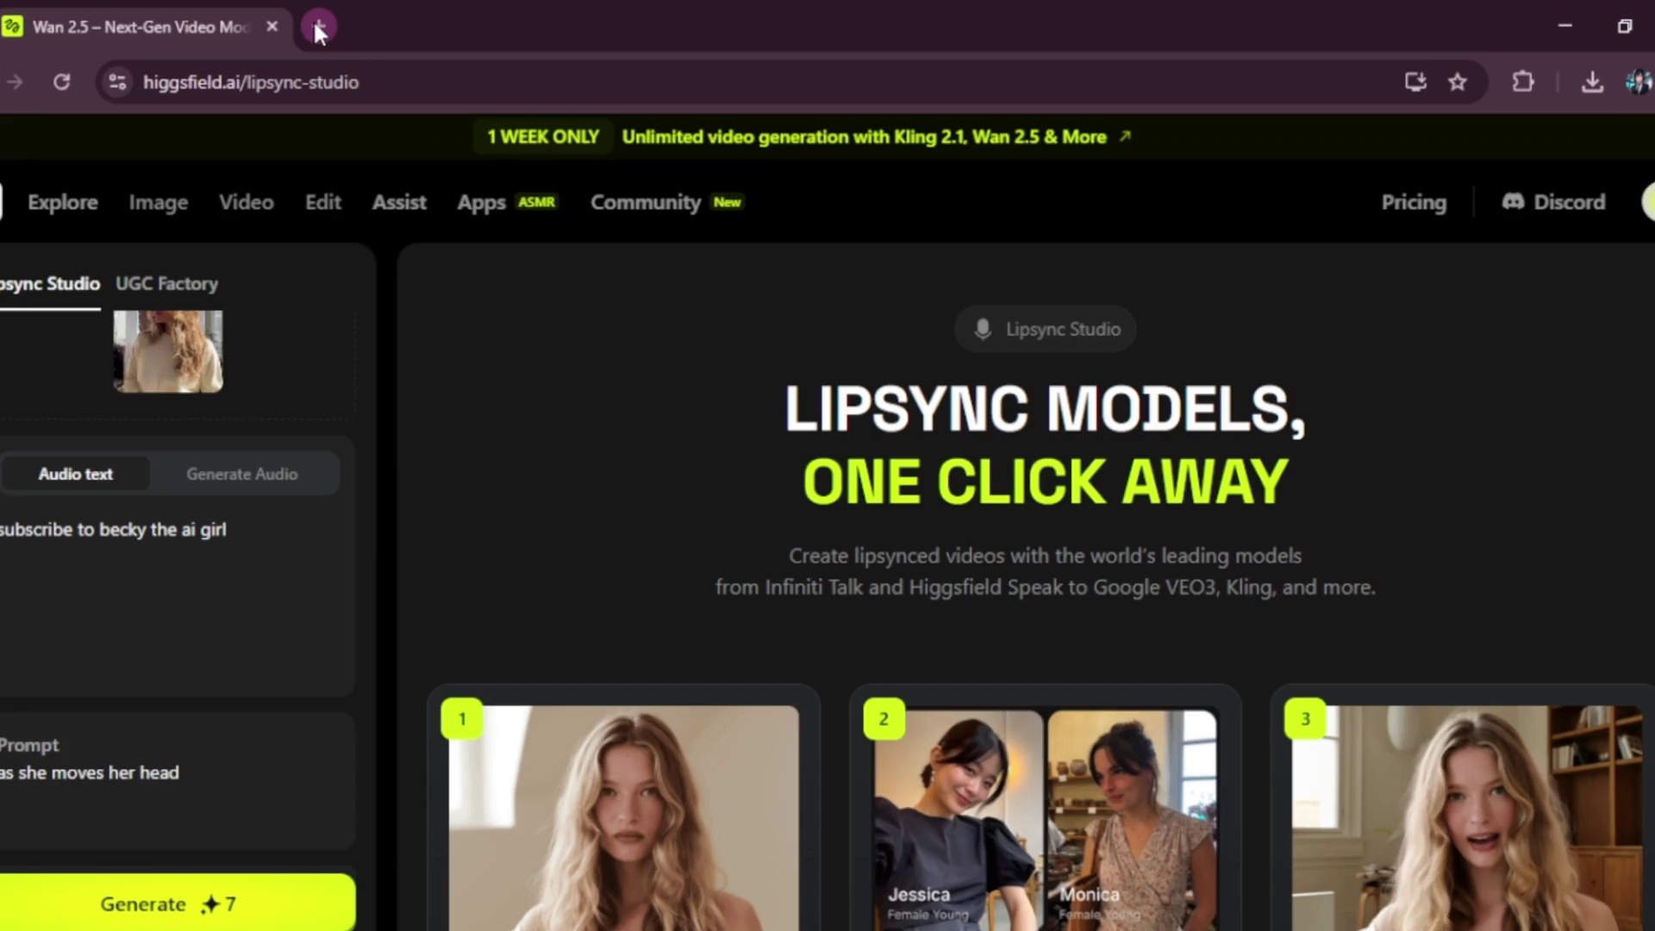
Load vmake.ai/workspace in the new browser tab.
click(315, 19)
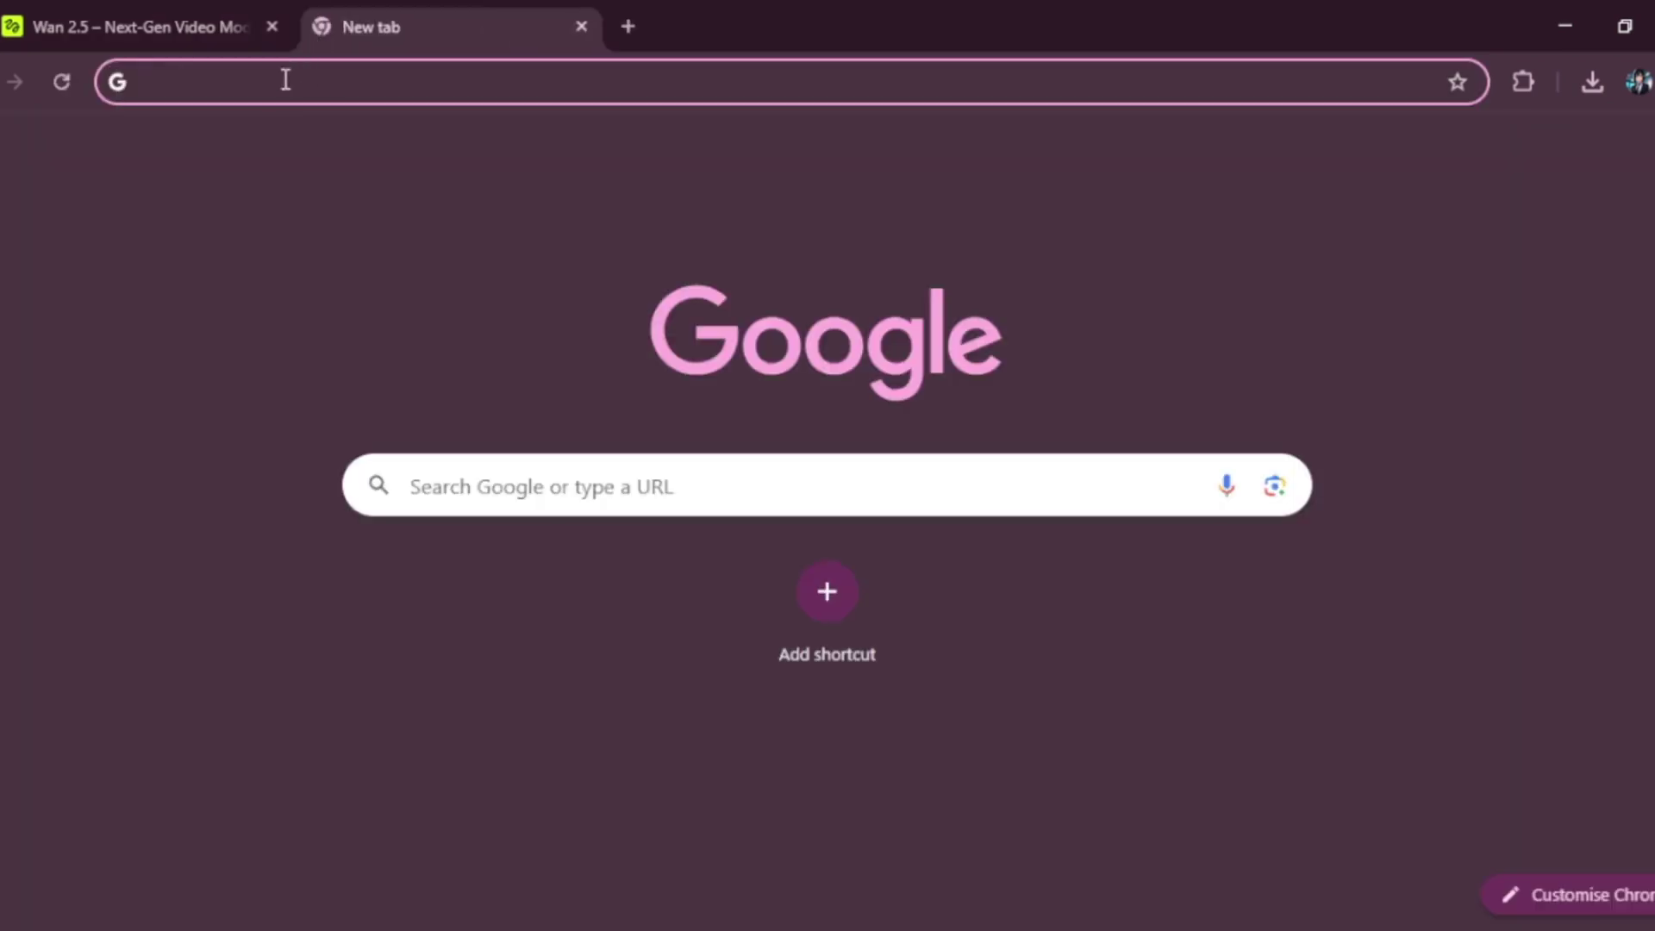
text(vmake.ai/workspace)
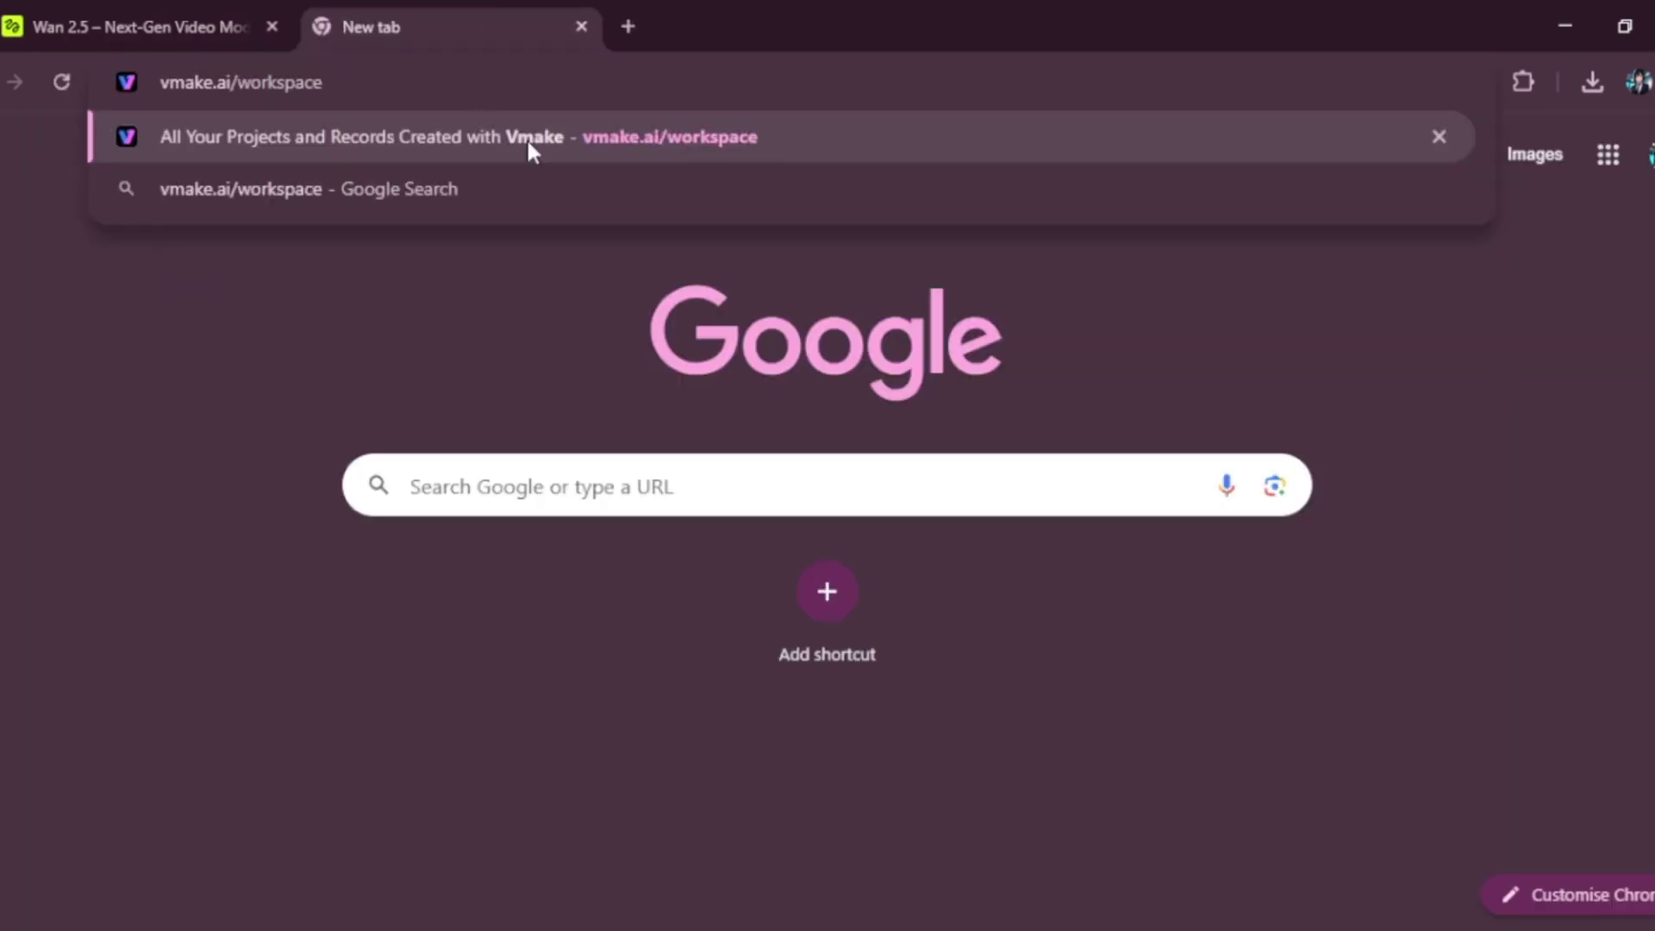
click(527, 139)
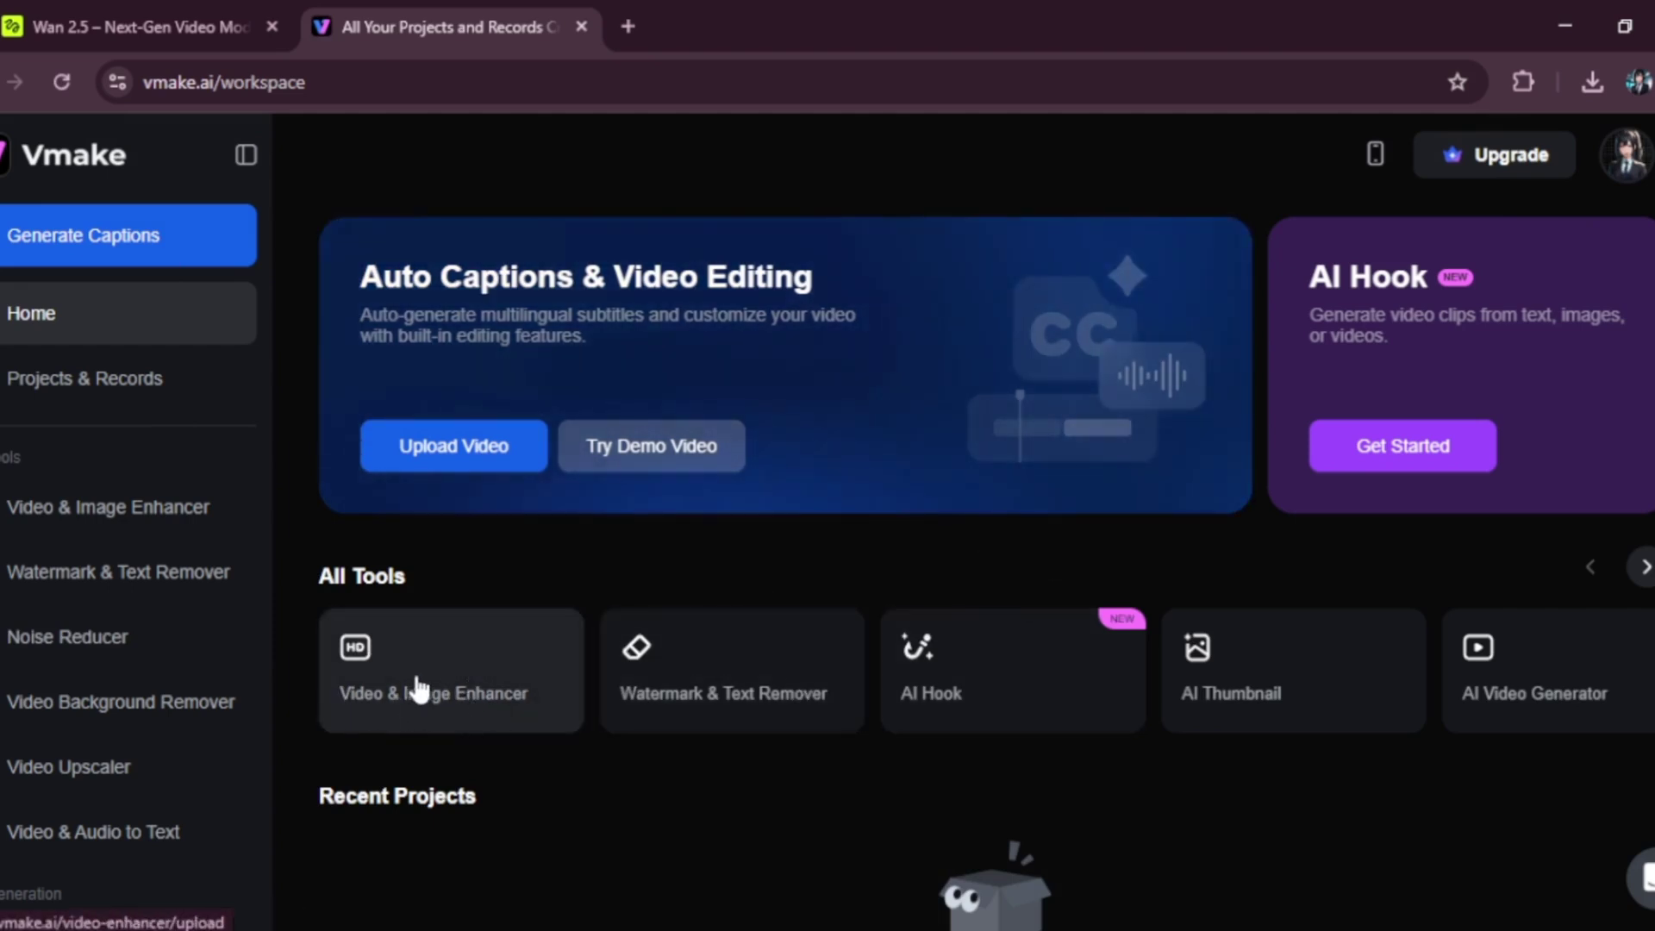
Open Vmake's Video & Image Enhancer from the All Tools list.
click(414, 688)
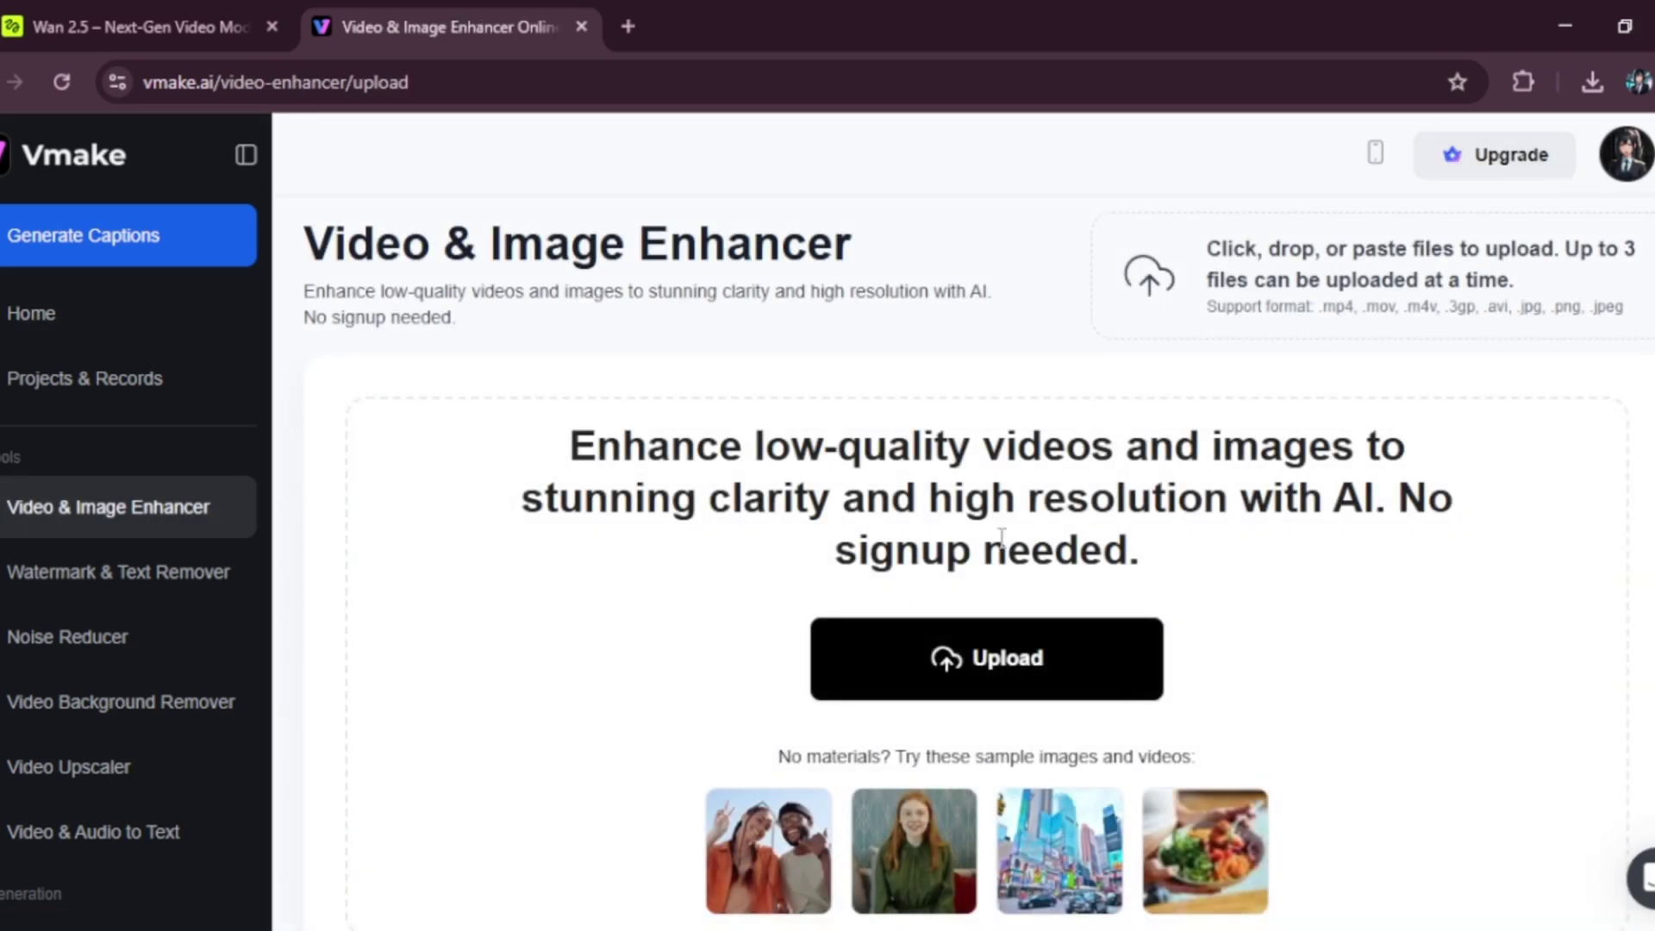